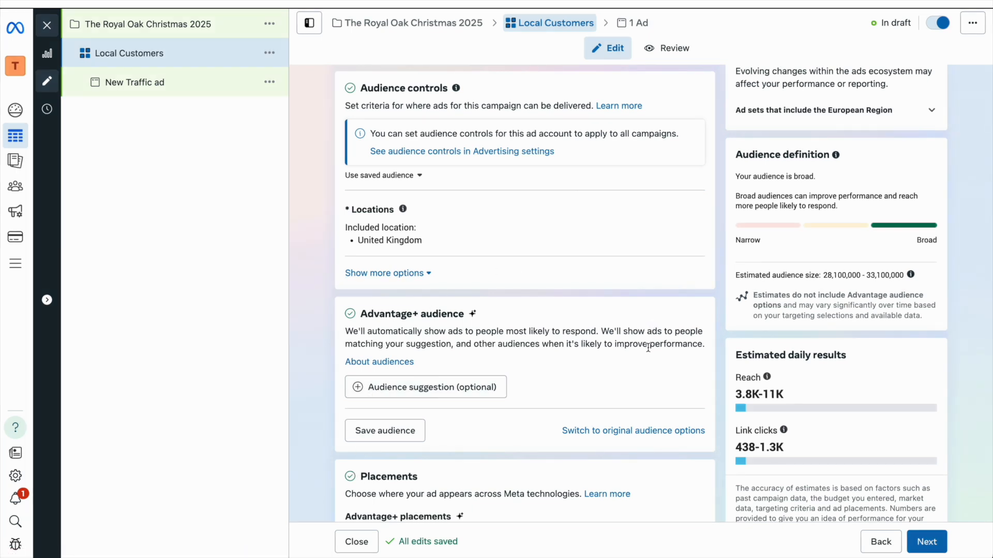
Step: Revert the ad set to original audience options: United Kingdom, ages 18–65+, all genders
{"action": "left_click", "coordinate": [617, 433]}
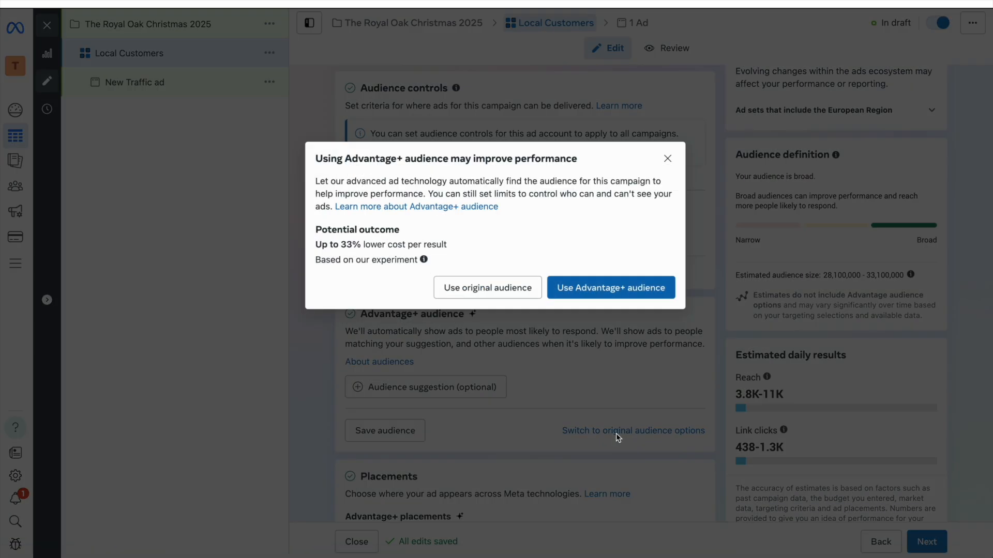
{"action": "left_click", "coordinate": [501, 289]}
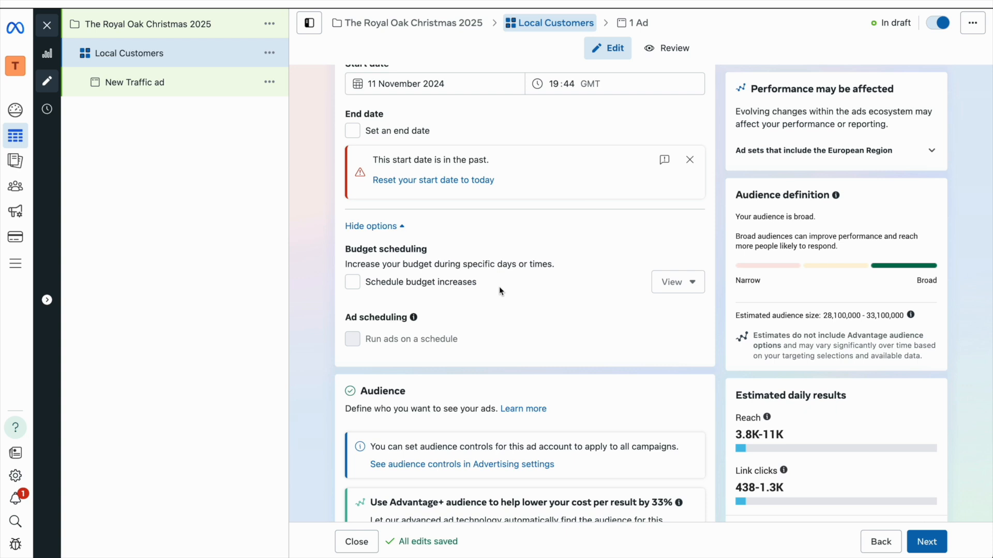
{"action": "scroll", "coordinate": [498, 287], "scroll_direction": "down", "scroll_amount": 3}
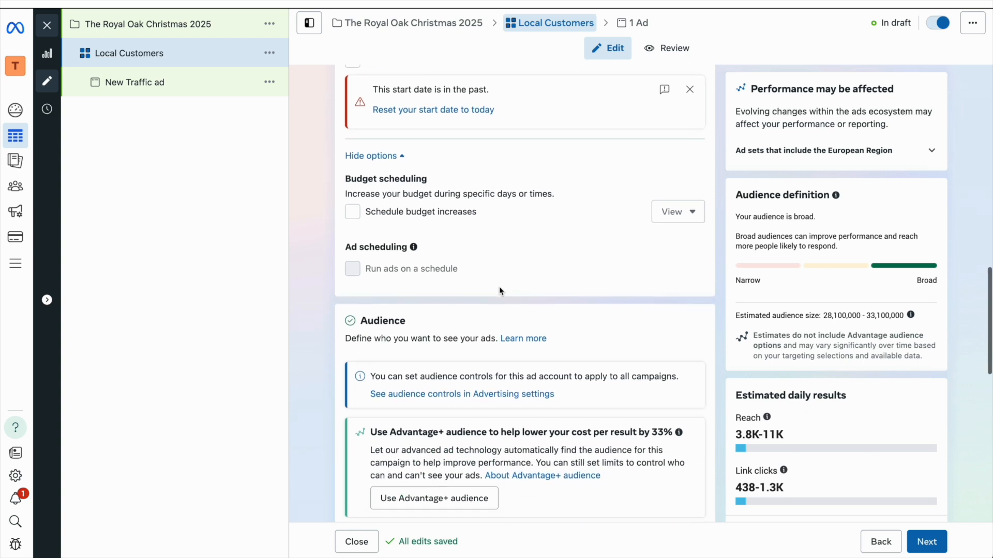
{"action": "scroll", "coordinate": [499, 286], "scroll_direction": "down", "scroll_amount": 5}
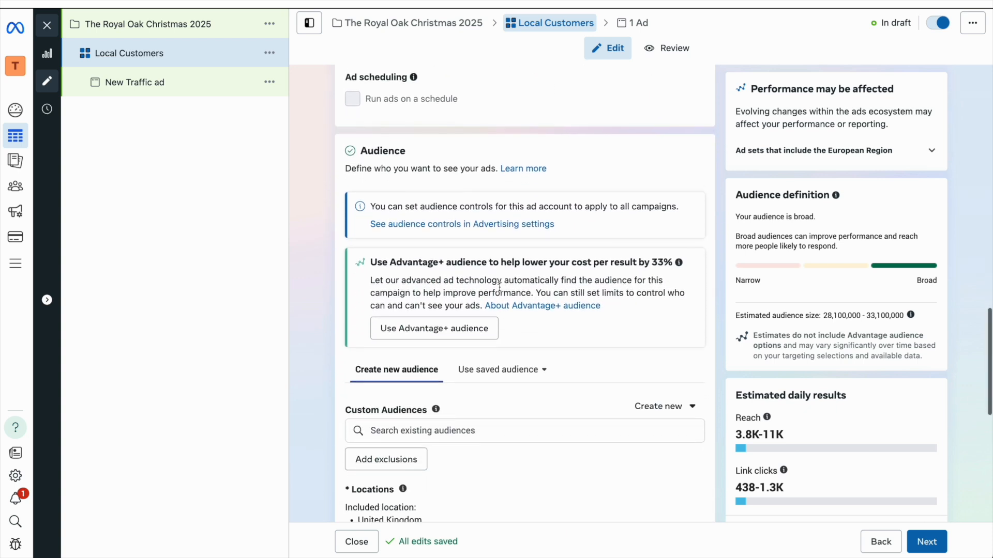
{"action": "scroll", "coordinate": [499, 286], "scroll_direction": "down", "scroll_amount": 5}
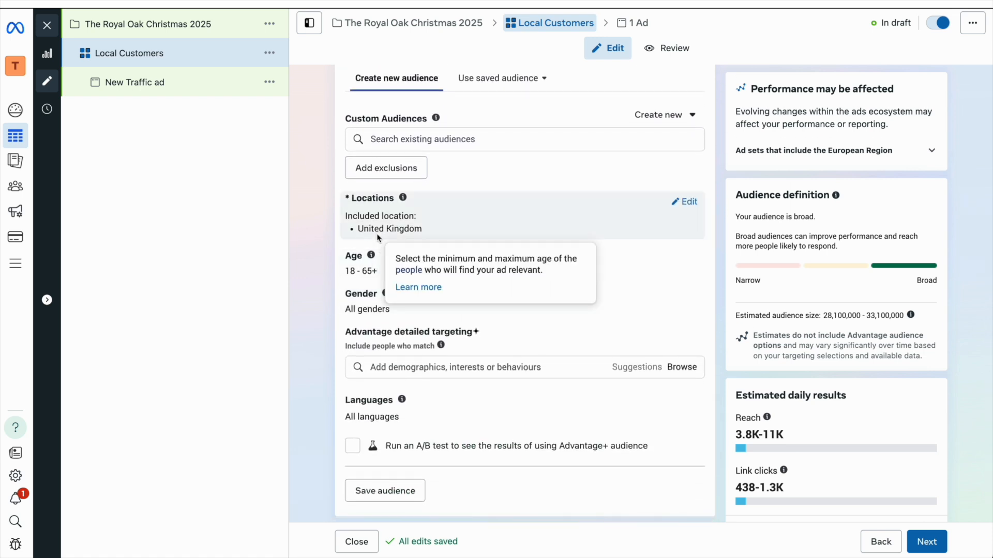
{"action": "left_click", "coordinate": [688, 202]}
Step: Add Salisbury, UK as a target location with a 10 km radius
{"action": "left_click", "coordinate": [512, 298]}
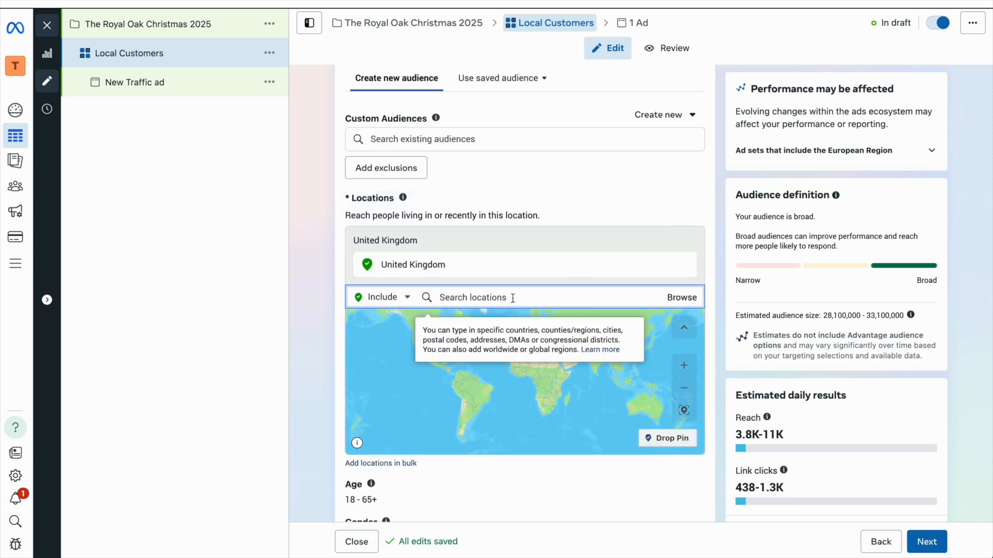
{"action": "type", "text": "salisbury"}
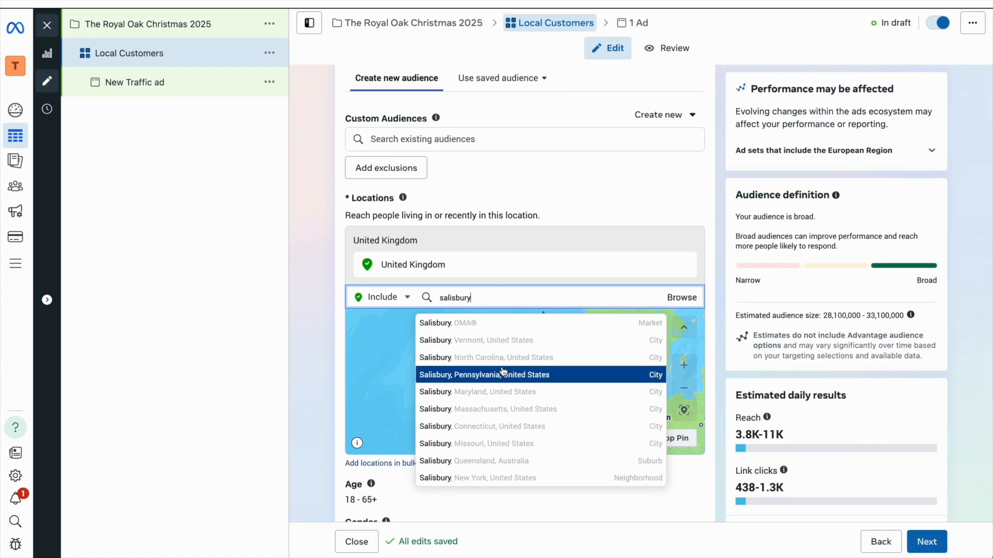
{"action": "type", "text": ", UK"}
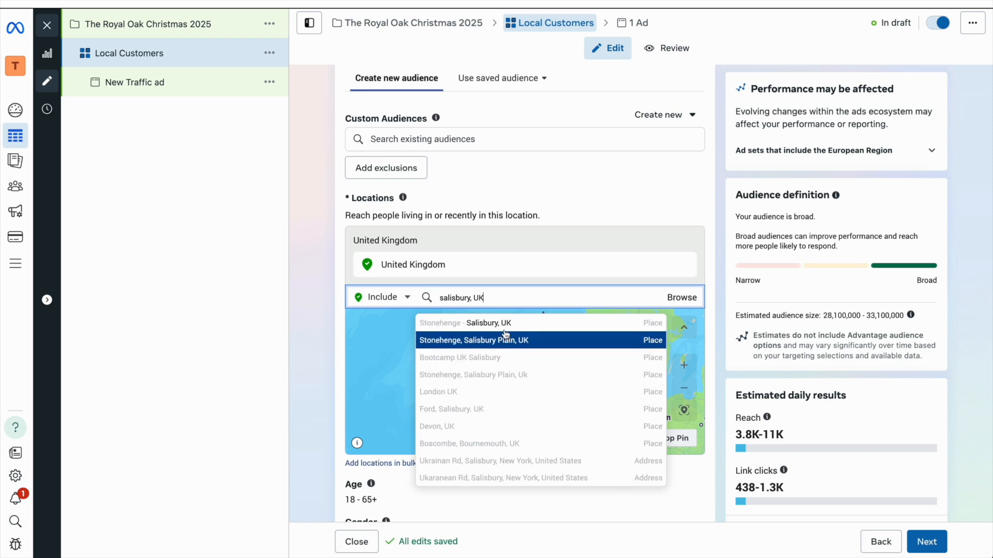
{"action": "left_click", "coordinate": [506, 324]}
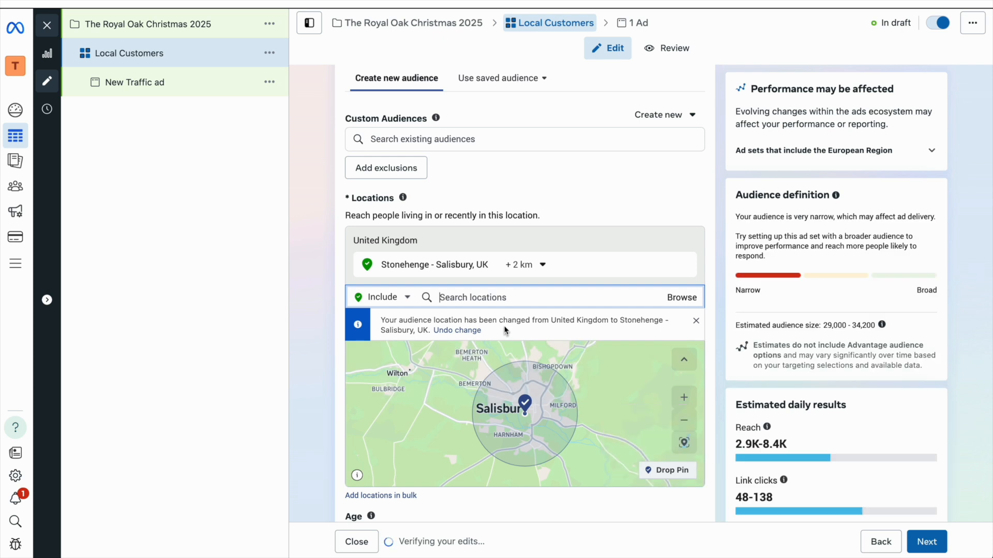
{"action": "left_click", "coordinate": [685, 422]}
{"action": "left_click", "coordinate": [685, 421]}
{"action": "left_click", "coordinate": [685, 421]}
{"action": "left_click", "coordinate": [532, 266]}
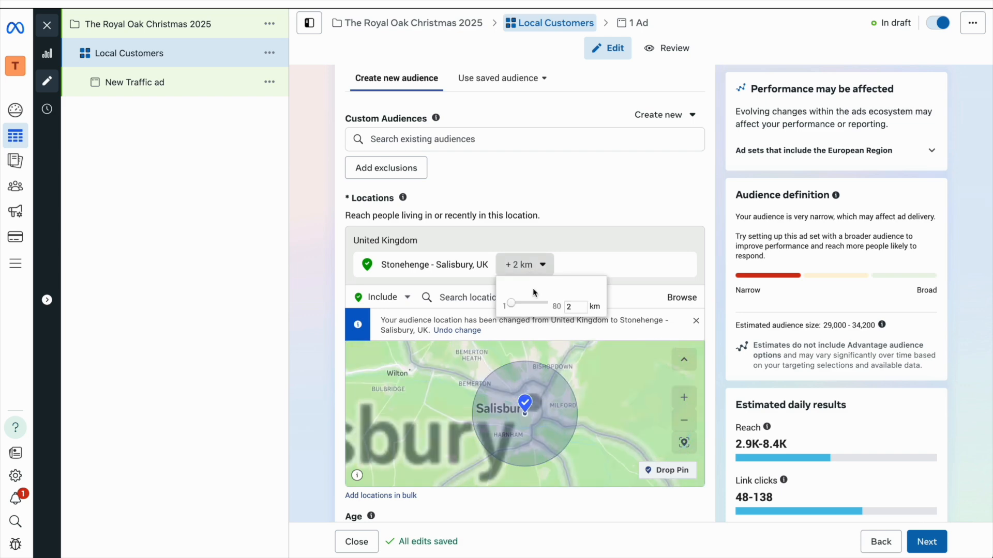
{"action": "key", "text": "BackSpace"}
{"action": "type", "text": "10"}
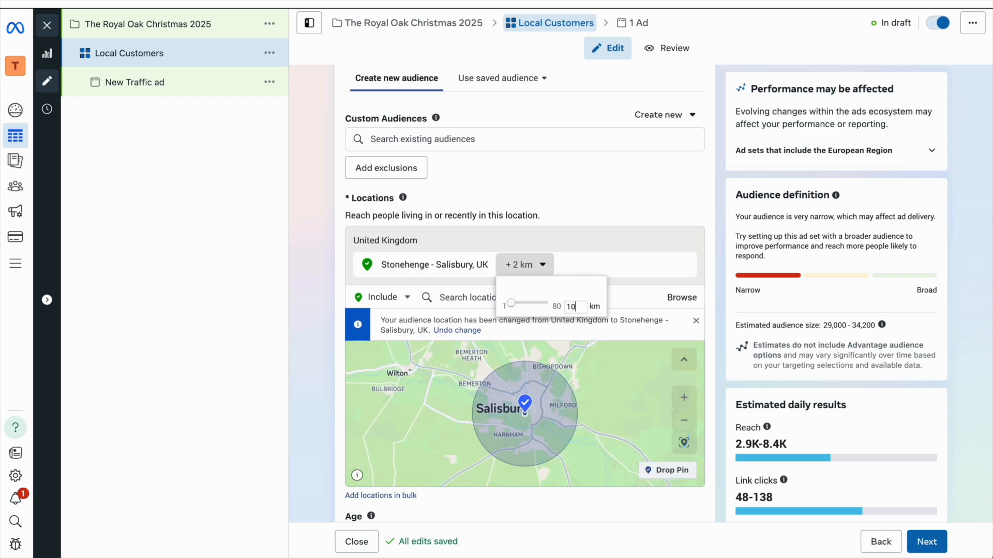
{"action": "key", "text": "Return"}
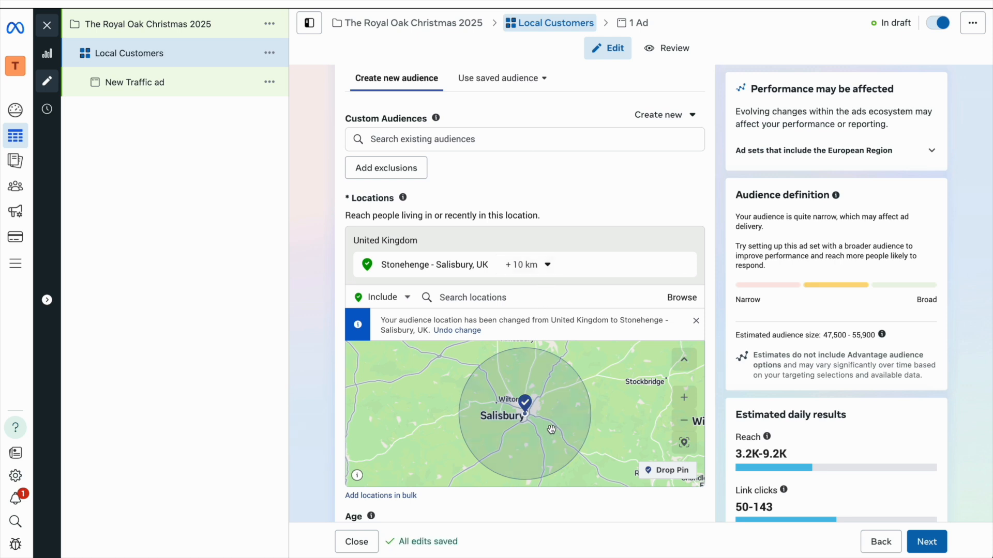
Step: Drop a pin near Fordingbridge (50.9311, -1.7889) and remove the Salisbury location
{"action": "left_click_drag", "start_coordinate": [625, 421], "coordinate": [576, 357]}
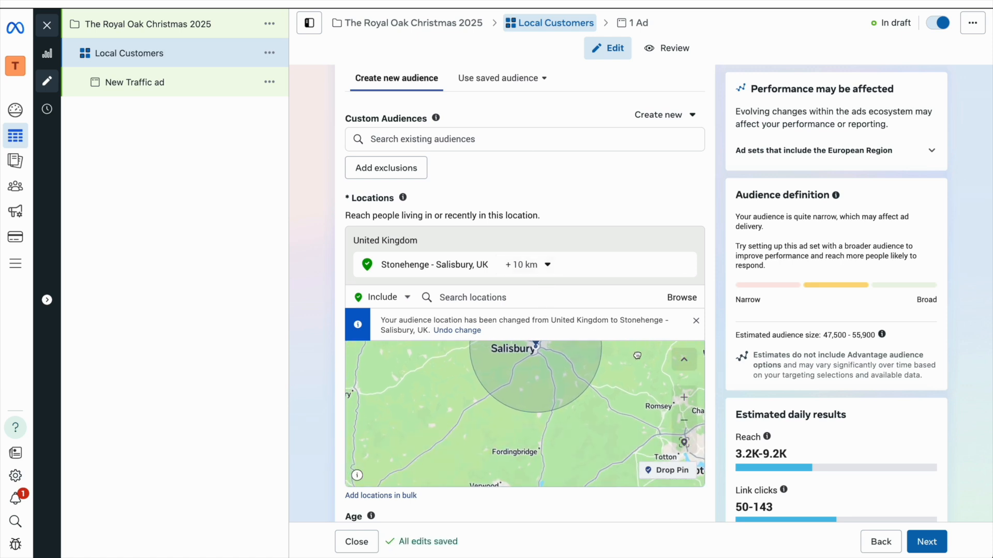
{"action": "left_click", "coordinate": [683, 421]}
{"action": "left_click", "coordinate": [667, 470]}
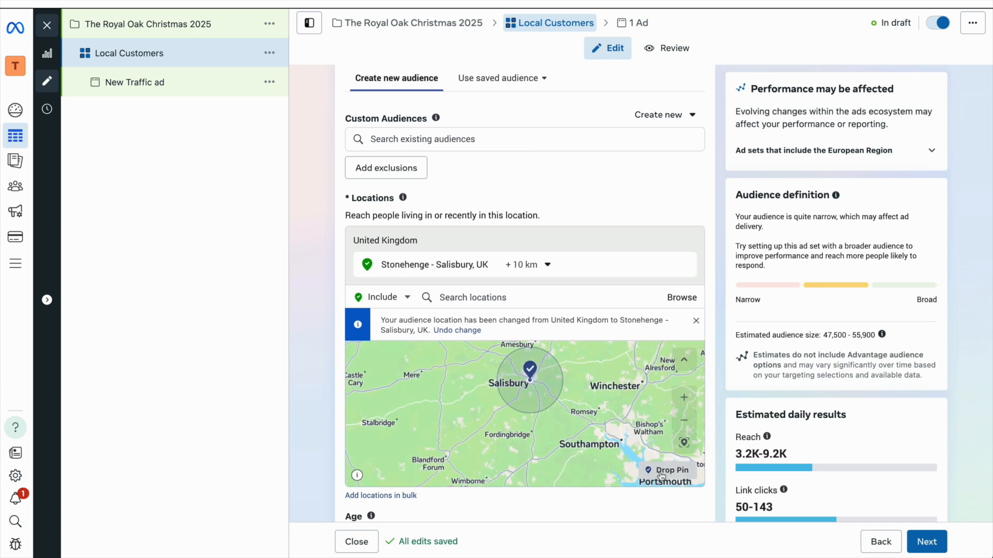
{"action": "left_click", "coordinate": [532, 429]}
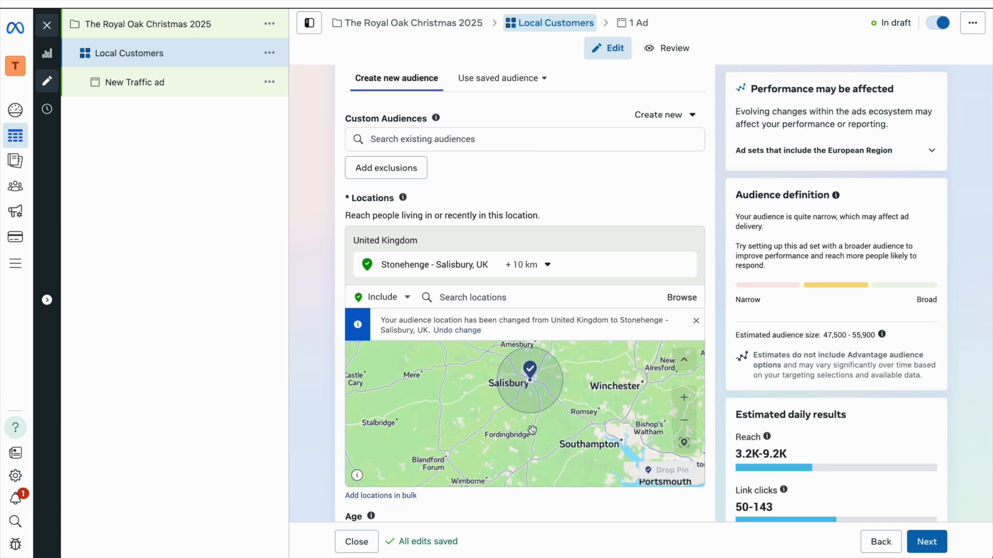
{"action": "left_click", "coordinate": [688, 398]}
{"action": "left_click", "coordinate": [688, 397]}
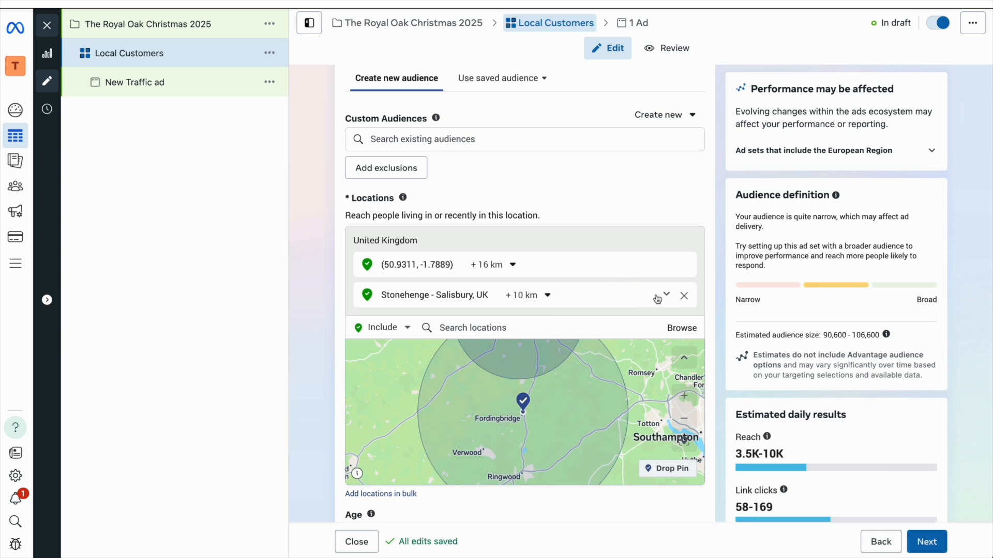
{"action": "left_click", "coordinate": [683, 299]}
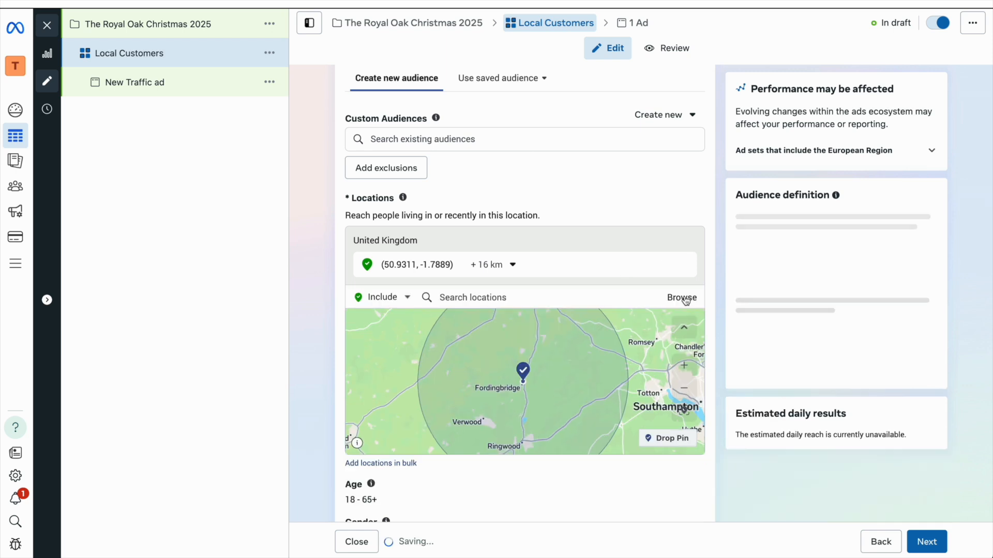
{"action": "left_click", "coordinate": [685, 389]}
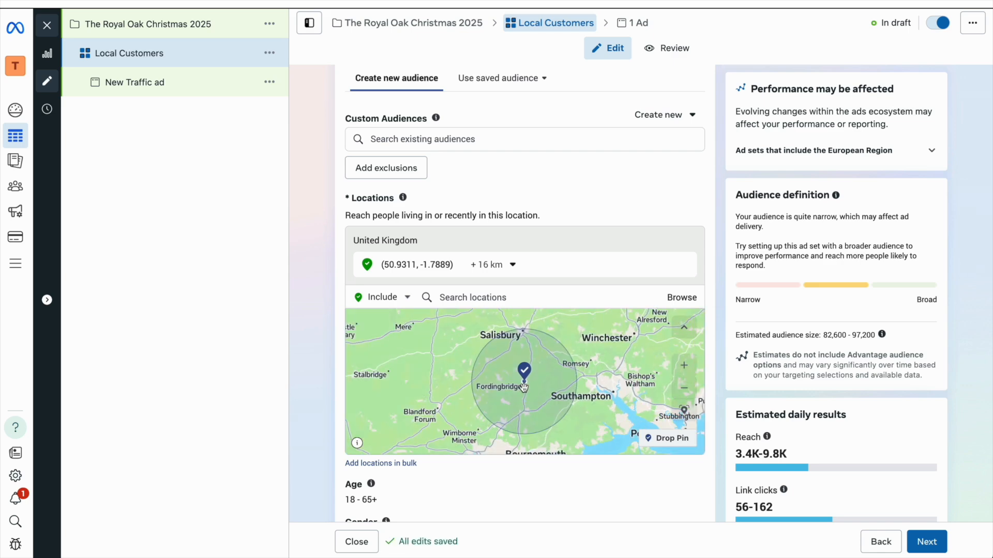
{"action": "scroll", "coordinate": [524, 388], "scroll_direction": "down", "scroll_amount": 2}
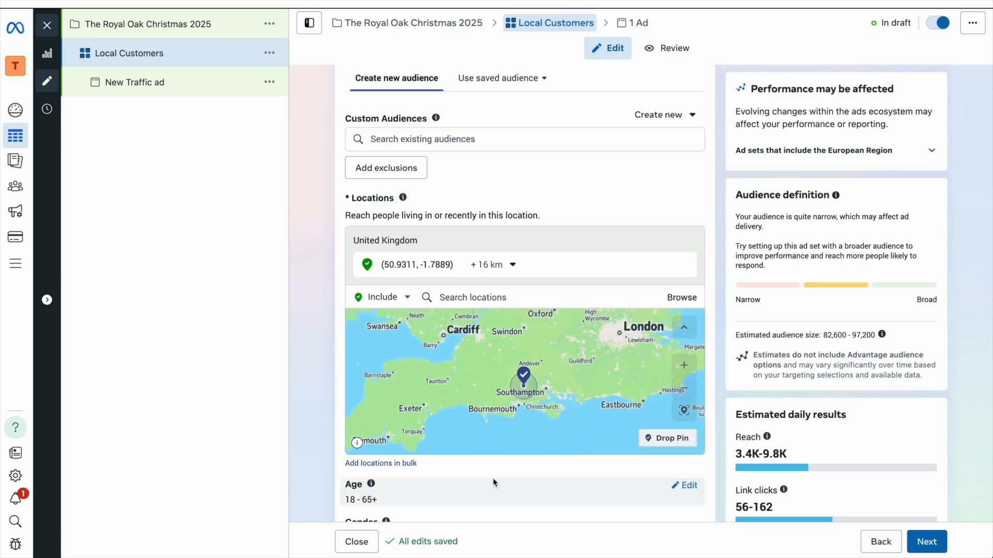
{"action": "scroll", "coordinate": [494, 482], "scroll_direction": "down", "scroll_amount": 2}
{"action": "scroll", "coordinate": [494, 483], "scroll_direction": "down", "scroll_amount": 2}
Step: Set the audience age range to 25–65+, leaving gender at all
{"action": "left_click", "coordinate": [687, 310]}
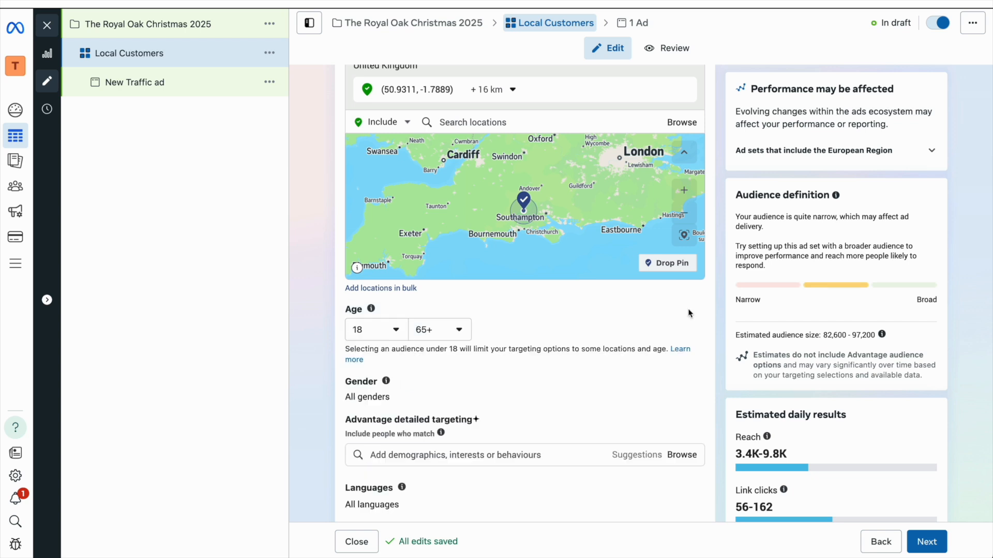
{"action": "left_click", "coordinate": [390, 335]}
{"action": "scroll", "coordinate": [383, 423], "scroll_direction": "down", "scroll_amount": 3}
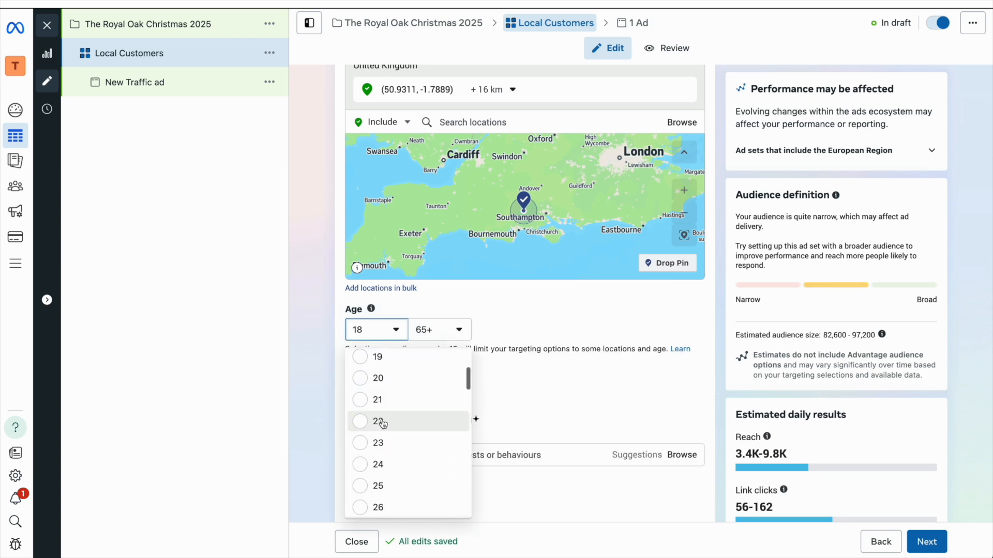
{"action": "left_click", "coordinate": [385, 486]}
{"action": "left_click", "coordinate": [439, 331]}
{"action": "left_click", "coordinate": [439, 331]}
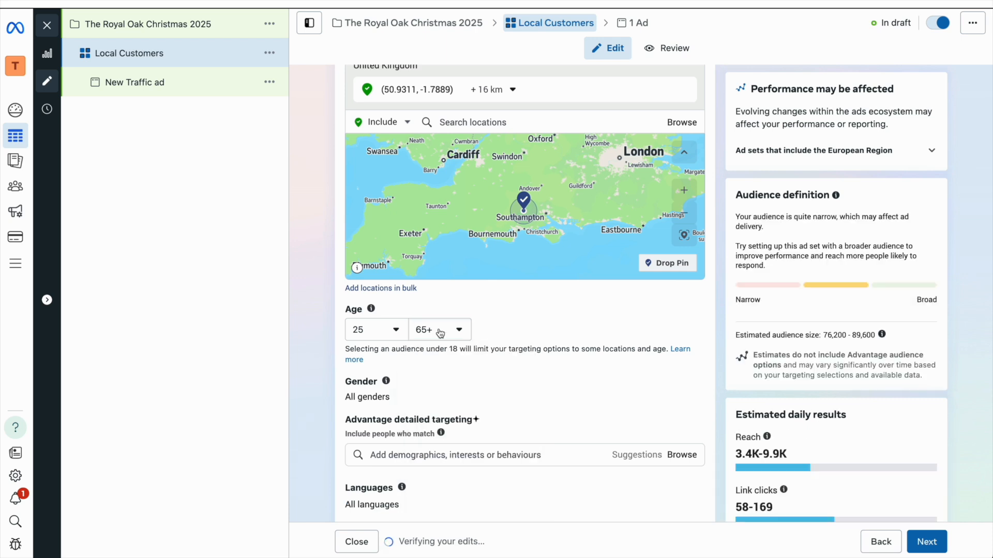
{"action": "scroll", "coordinate": [439, 332], "scroll_direction": "down", "scroll_amount": 1}
{"action": "scroll", "coordinate": [439, 333], "scroll_direction": "down", "scroll_amount": 3}
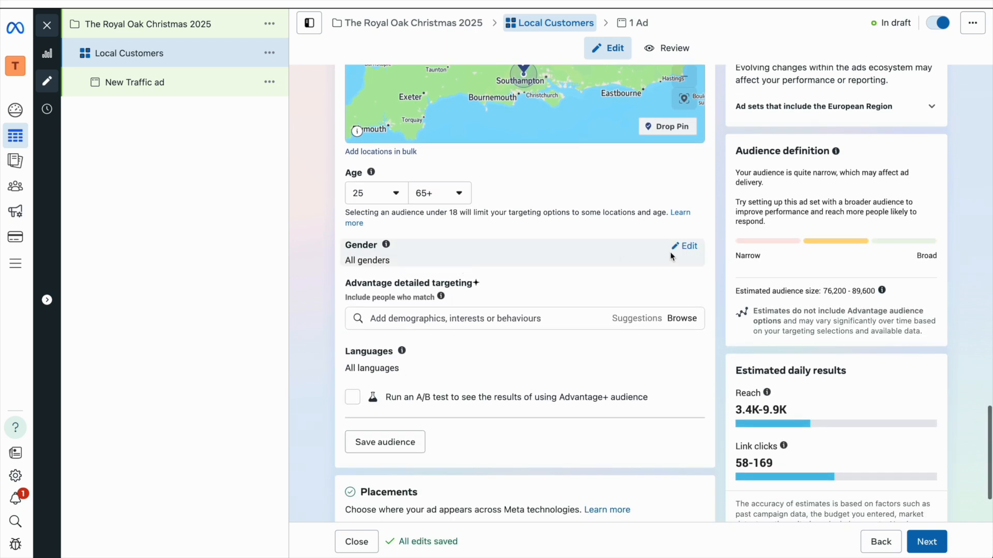
{"action": "left_click", "coordinate": [697, 250]}
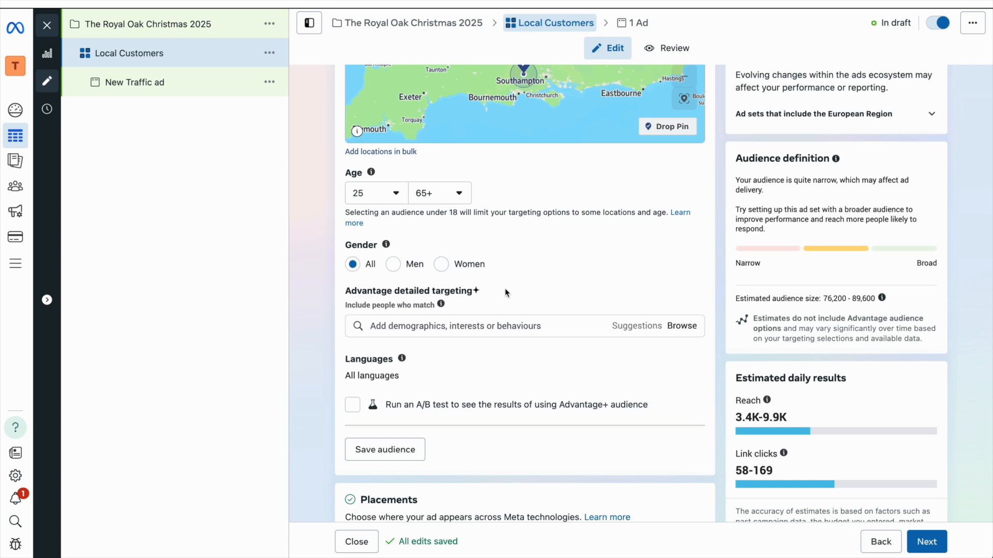
{"action": "scroll", "coordinate": [505, 288], "scroll_direction": "down", "scroll_amount": 2}
Step: Browse detailed targeting Interests (Food and drink, Hobbies, Shopping and fashion) and Behaviours
{"action": "left_click", "coordinate": [674, 271]}
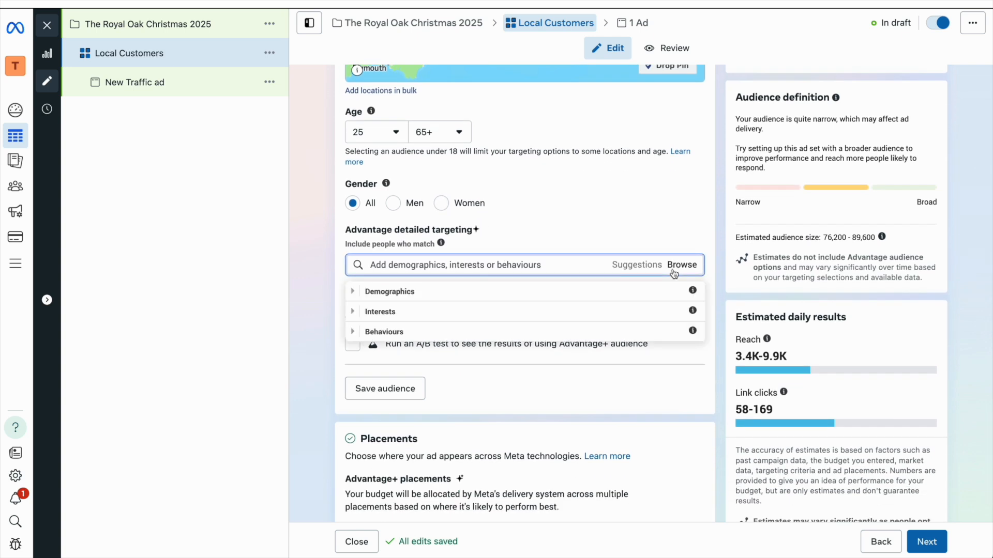
{"action": "left_click", "coordinate": [513, 312]}
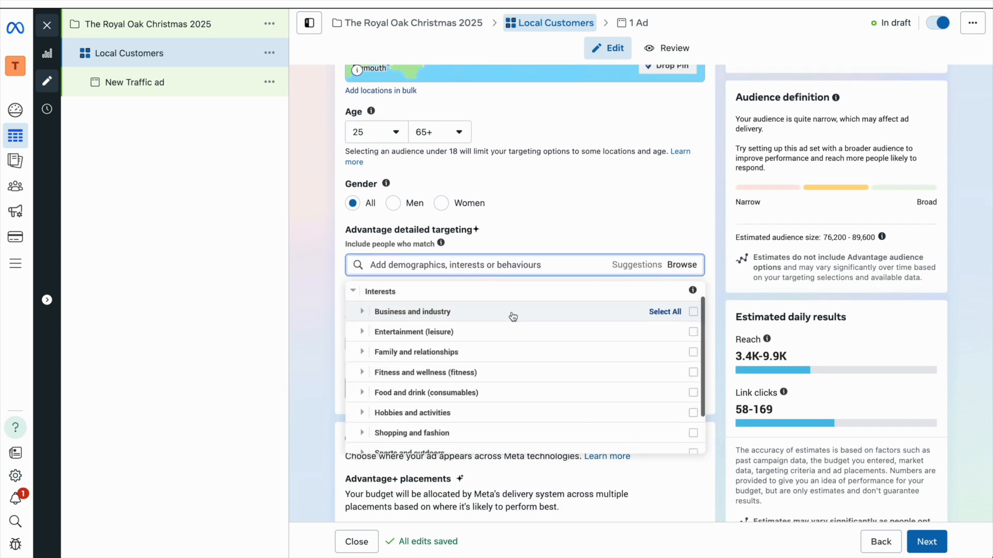
{"action": "left_click", "coordinate": [468, 394]}
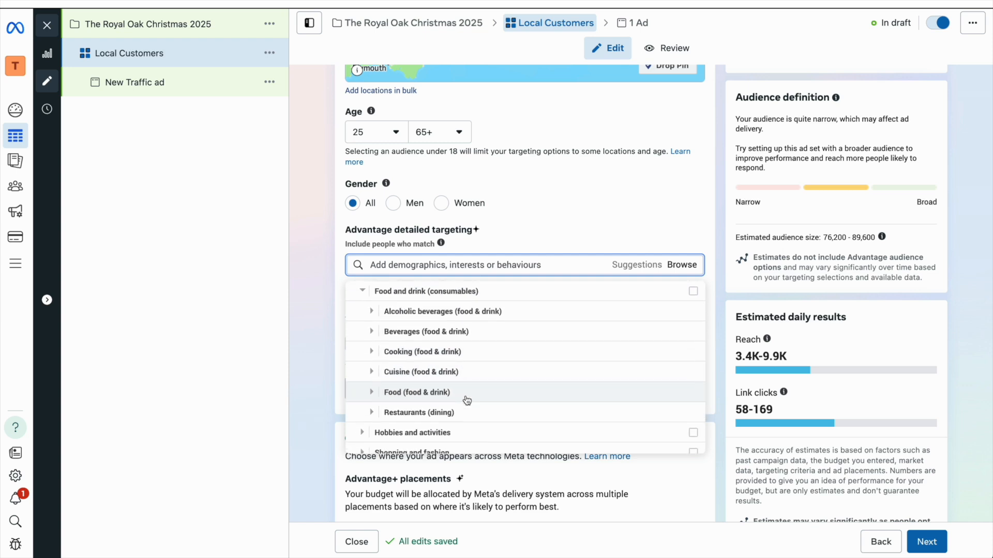
{"action": "scroll", "coordinate": [466, 401], "scroll_direction": "down", "scroll_amount": 2}
{"action": "left_click", "coordinate": [466, 395]}
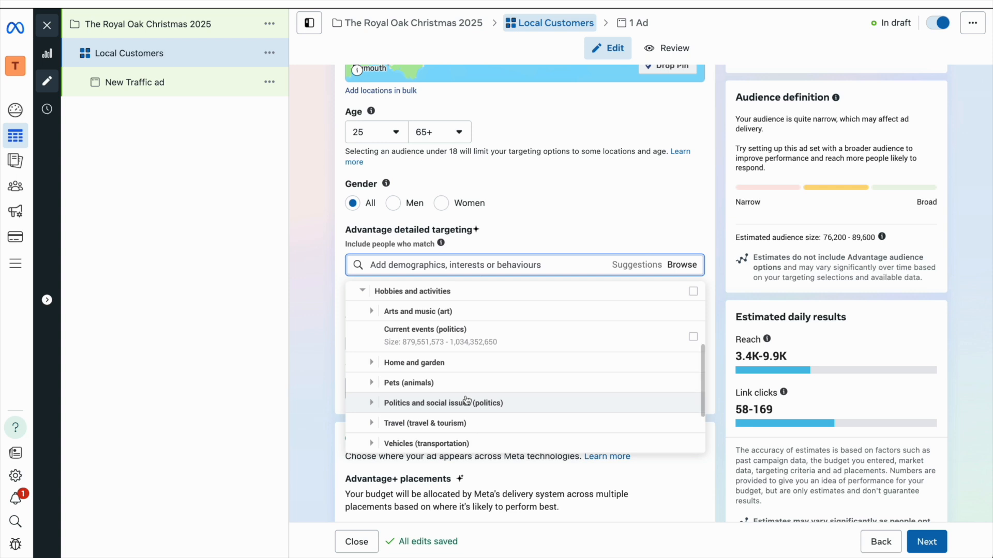
{"action": "scroll", "coordinate": [467, 400], "scroll_direction": "down", "scroll_amount": 3}
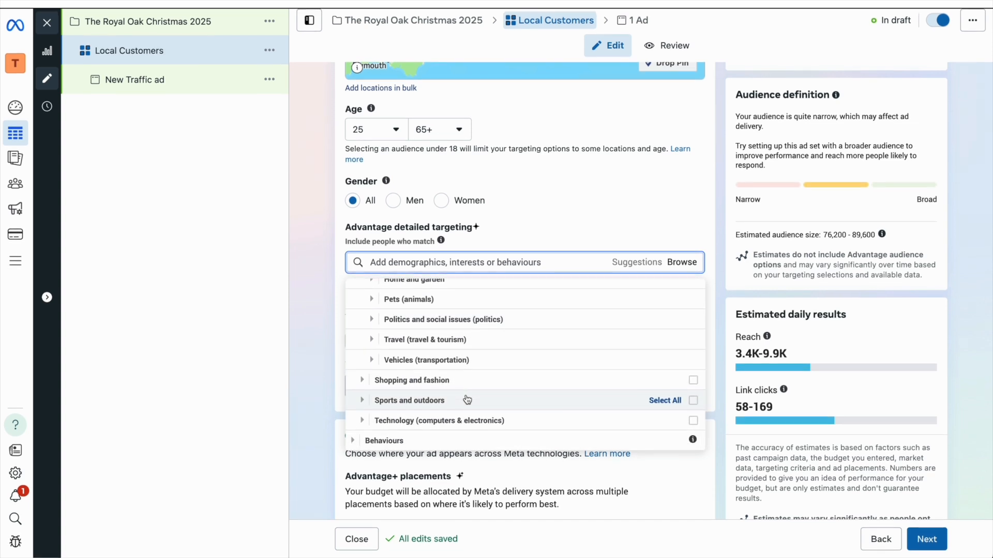
{"action": "left_click", "coordinate": [467, 380]}
{"action": "scroll", "coordinate": [468, 383], "scroll_direction": "down", "scroll_amount": 3}
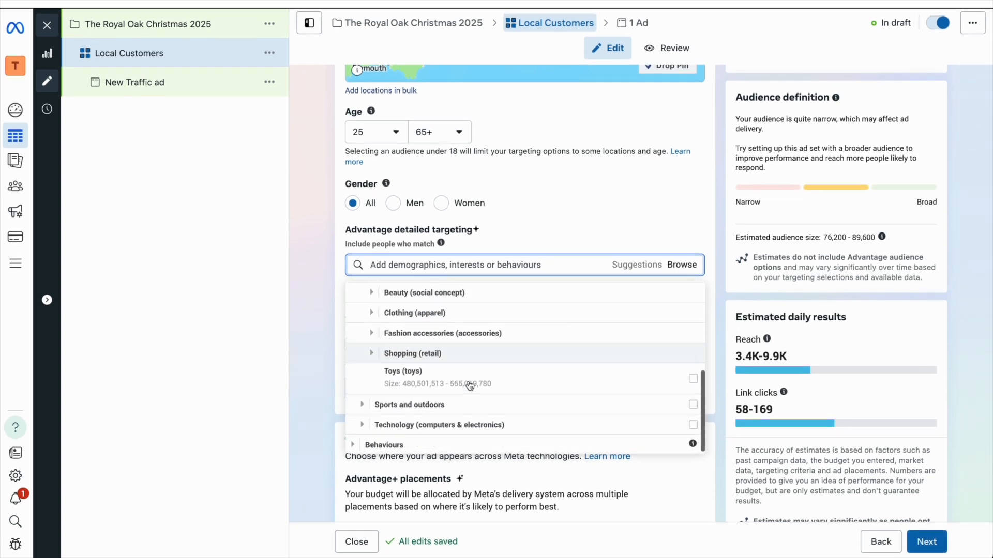
{"action": "left_click", "coordinate": [429, 446]}
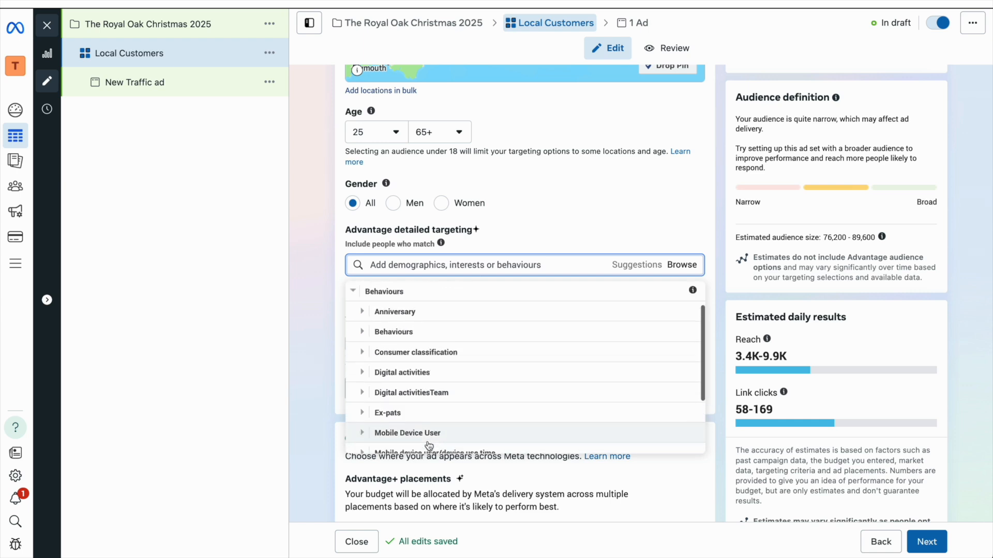
{"action": "left_click", "coordinate": [450, 266]}
Step: Add Dining Out, Restaurants (dining) and Sunday roast interests via search
{"action": "type", "text": "dining out"}
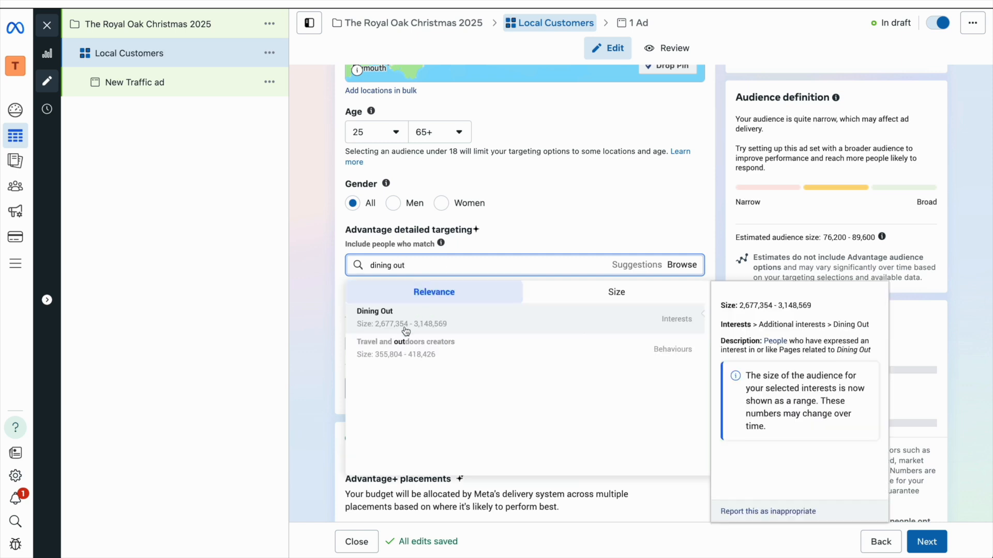
{"action": "left_click", "coordinate": [405, 325]}
{"action": "type", "text": "rest"}
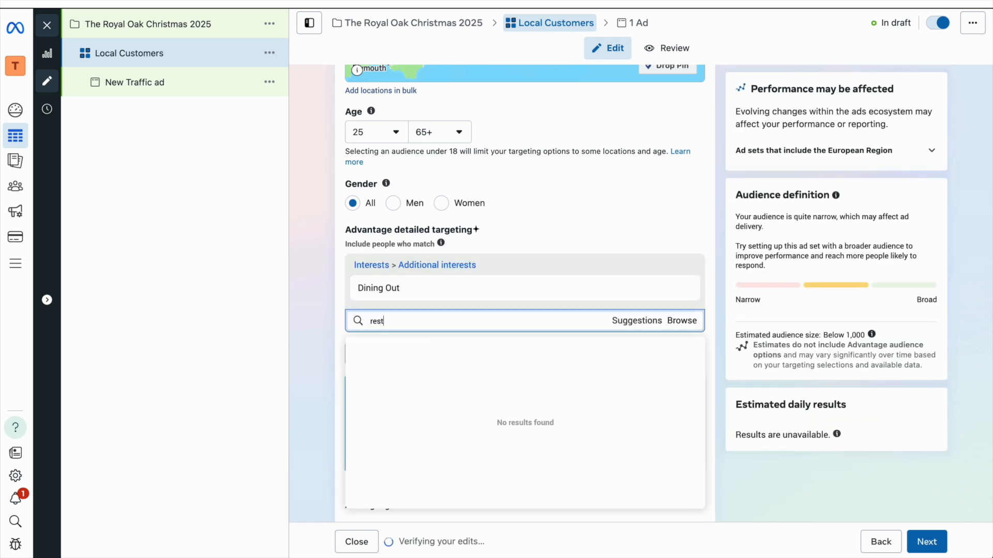
{"action": "type", "text": "aurants"}
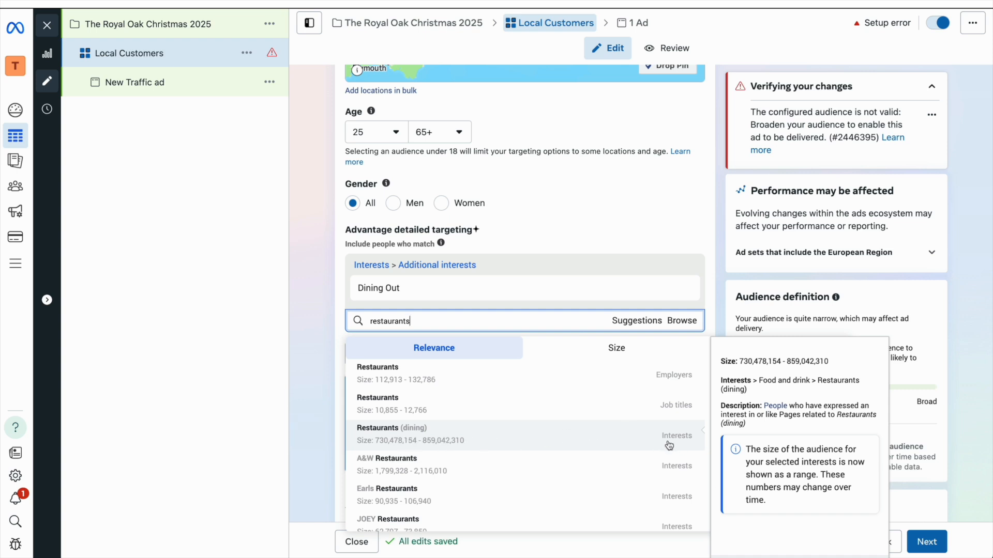
{"action": "left_click", "coordinate": [596, 442]}
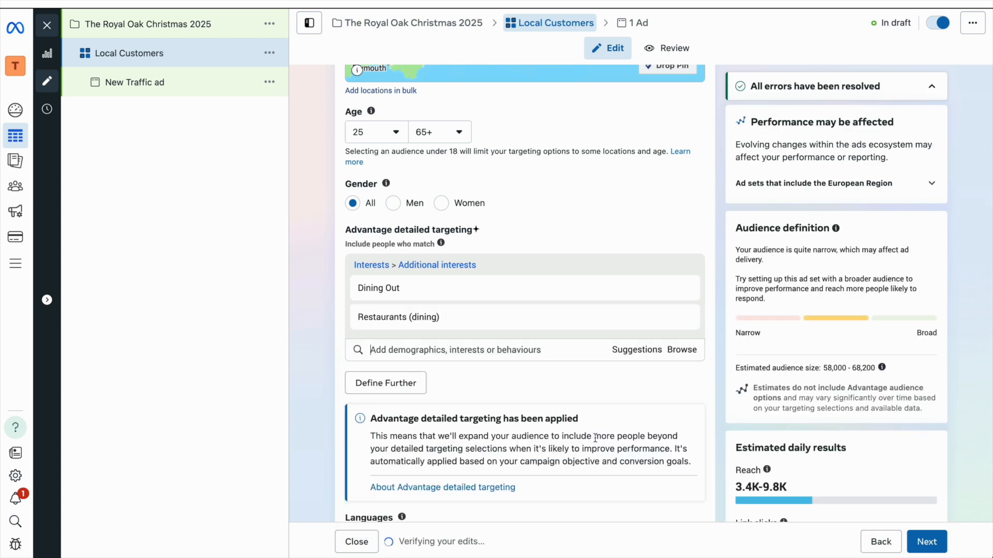
{"action": "type", "text": "Sunday Roast"}
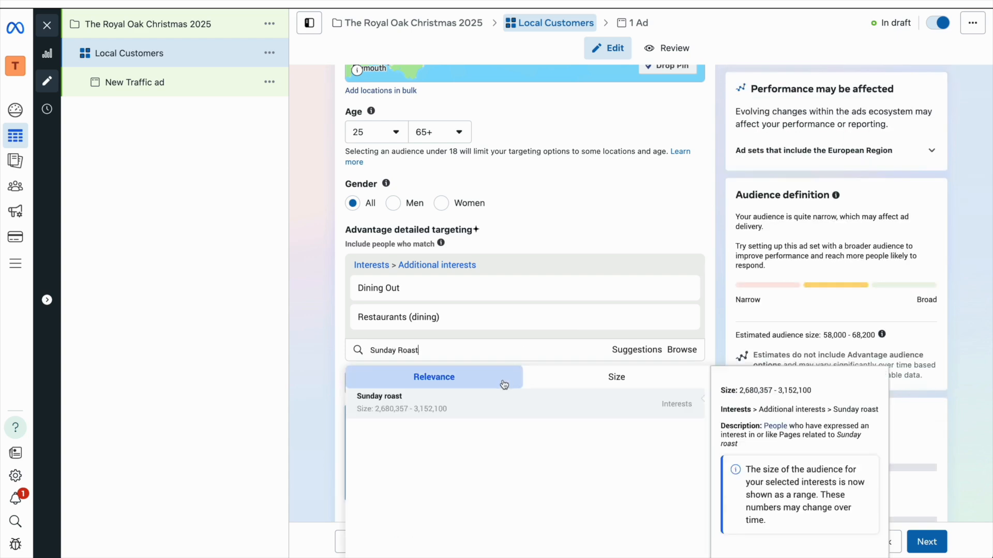
{"action": "left_click", "coordinate": [464, 402]}
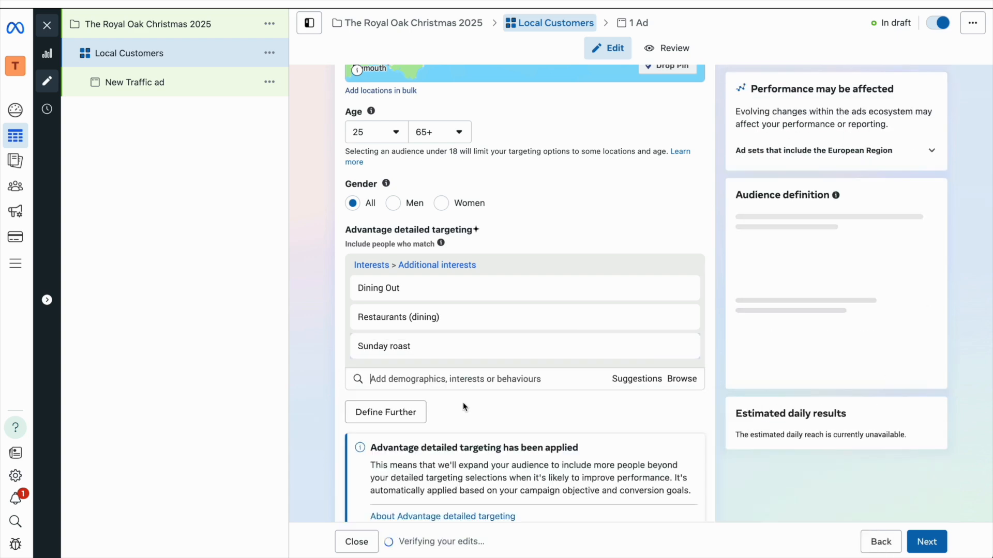
Step: Add suggested interests Foodie, Local food, Lunch, Brunch and Meal
{"action": "left_click", "coordinate": [637, 385]}
{"action": "scroll", "coordinate": [606, 372], "scroll_direction": "down", "scroll_amount": 2}
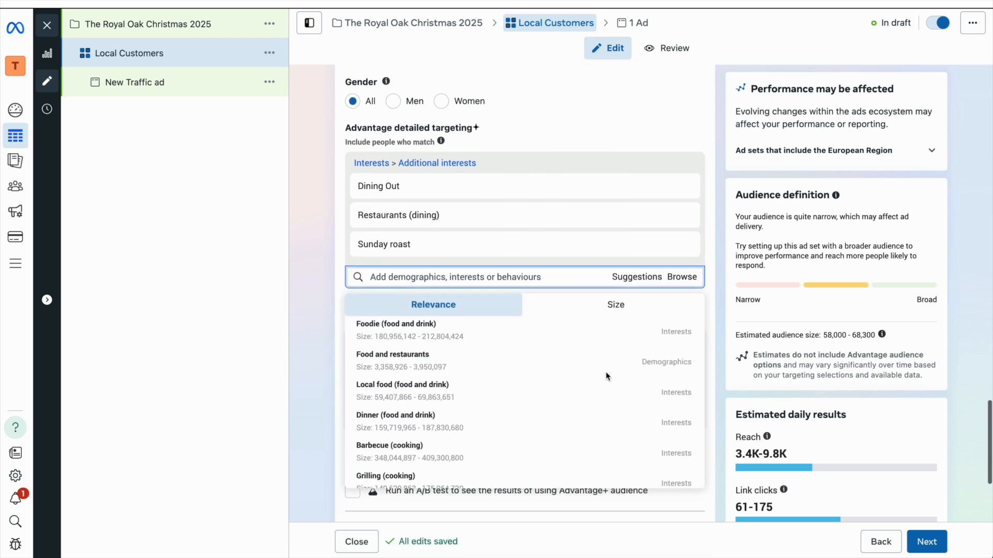
{"action": "scroll", "coordinate": [606, 376], "scroll_direction": "down", "scroll_amount": 1}
{"action": "scroll", "coordinate": [563, 390], "scroll_direction": "down", "scroll_amount": 5}
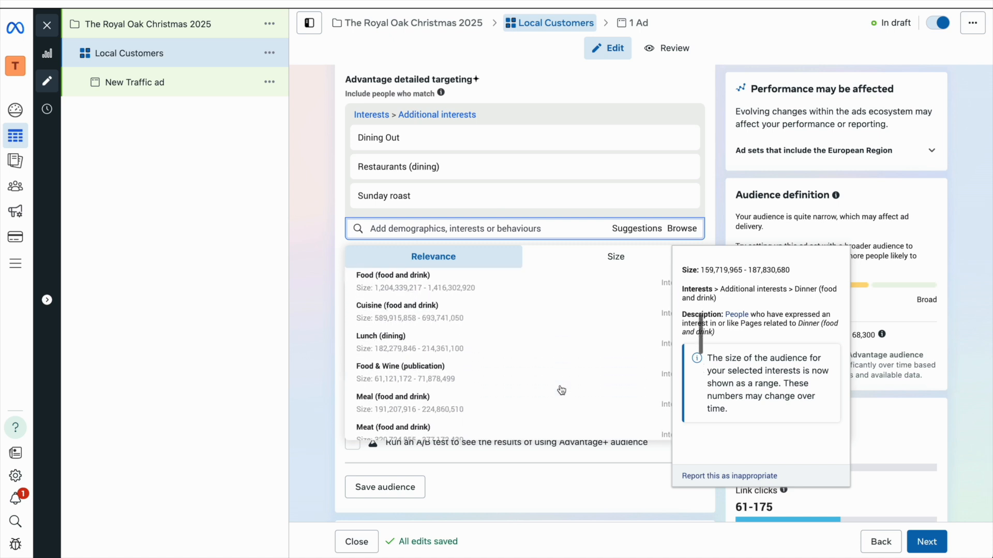
{"action": "scroll", "coordinate": [562, 391], "scroll_direction": "down", "scroll_amount": 3}
{"action": "scroll", "coordinate": [562, 391], "scroll_direction": "up", "scroll_amount": 4}
{"action": "scroll", "coordinate": [562, 391], "scroll_direction": "up", "scroll_amount": 3}
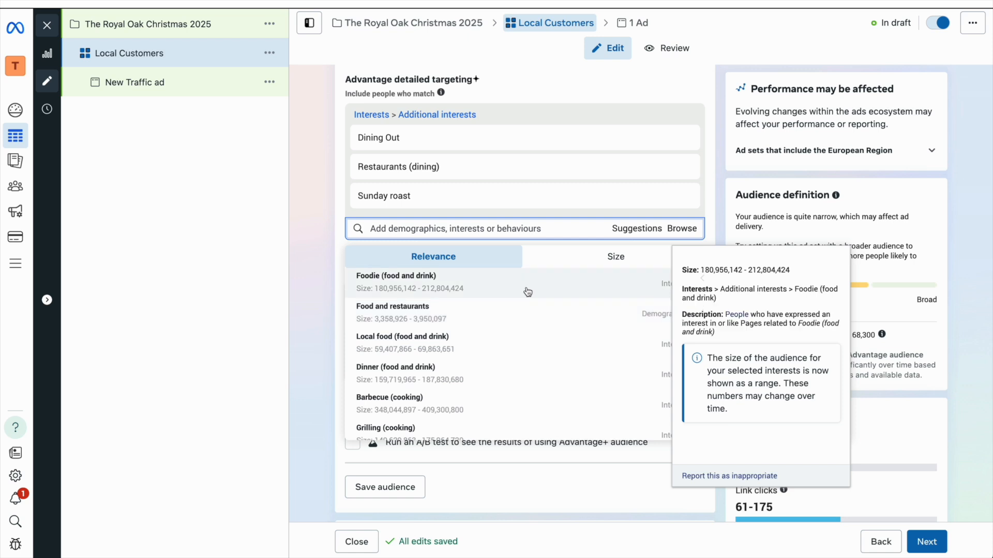
{"action": "left_click", "coordinate": [527, 292]}
{"action": "left_click", "coordinate": [313, 278]}
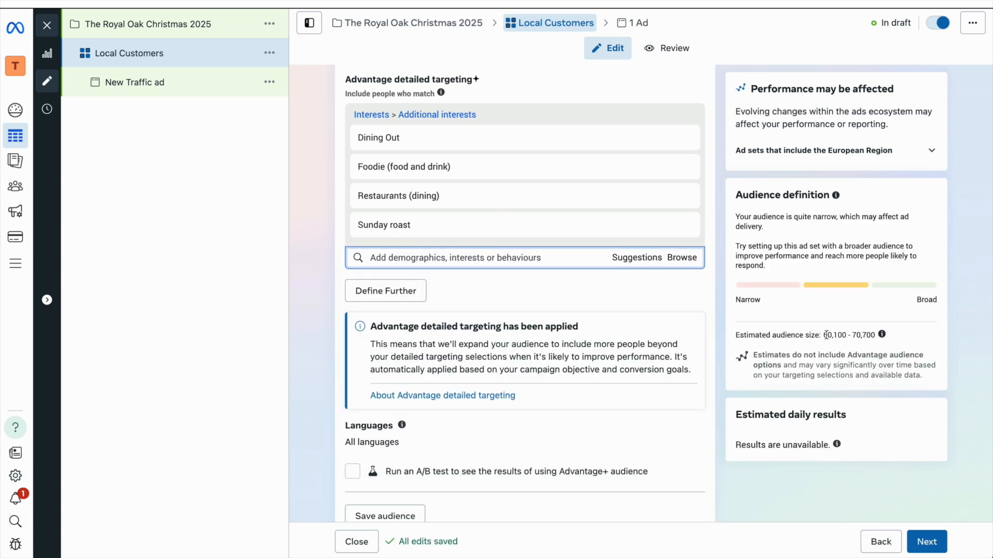
{"action": "left_click", "coordinate": [631, 260]}
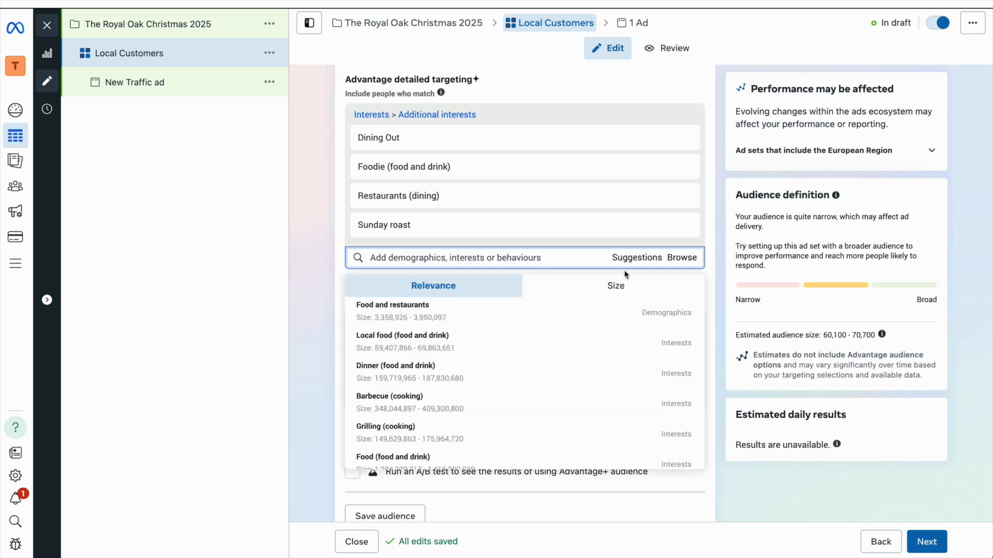
{"action": "left_click", "coordinate": [572, 348]}
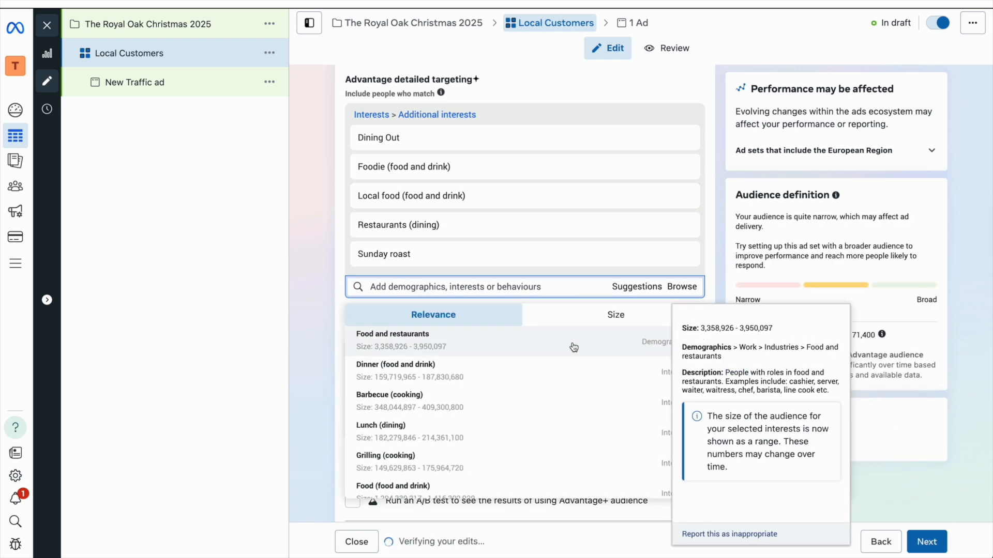
{"action": "left_click", "coordinate": [486, 429]}
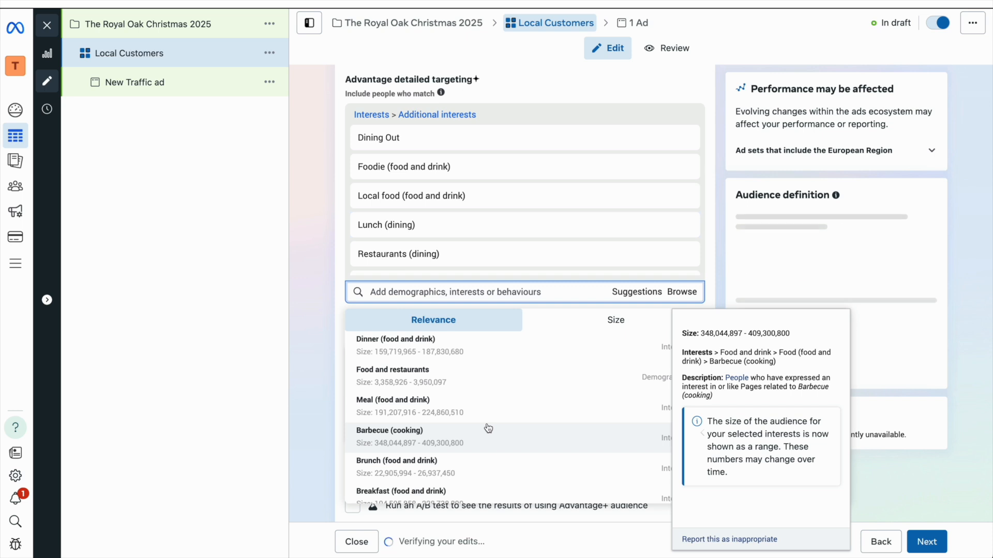
{"action": "left_click", "coordinate": [466, 448]}
{"action": "left_click", "coordinate": [461, 409]}
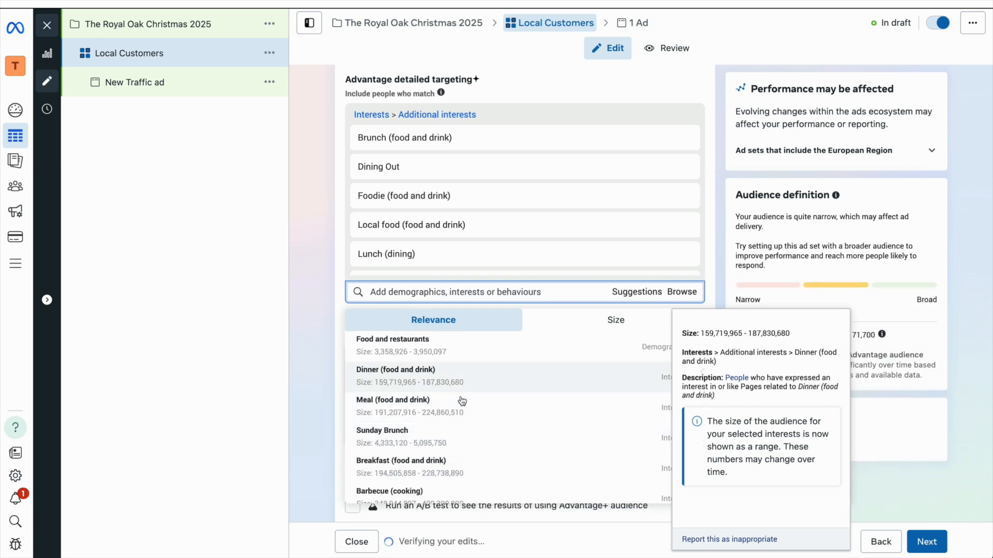
{"action": "scroll", "coordinate": [461, 412], "scroll_direction": "down", "scroll_amount": 3}
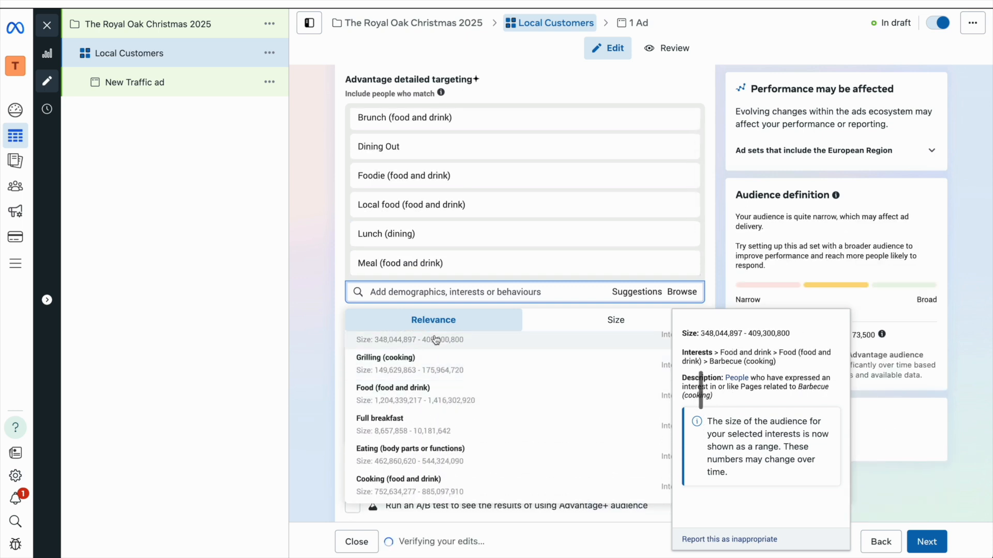
Step: Add Beer and Gin interests via search
{"action": "left_click", "coordinate": [429, 292]}
{"action": "type", "text": "beer"}
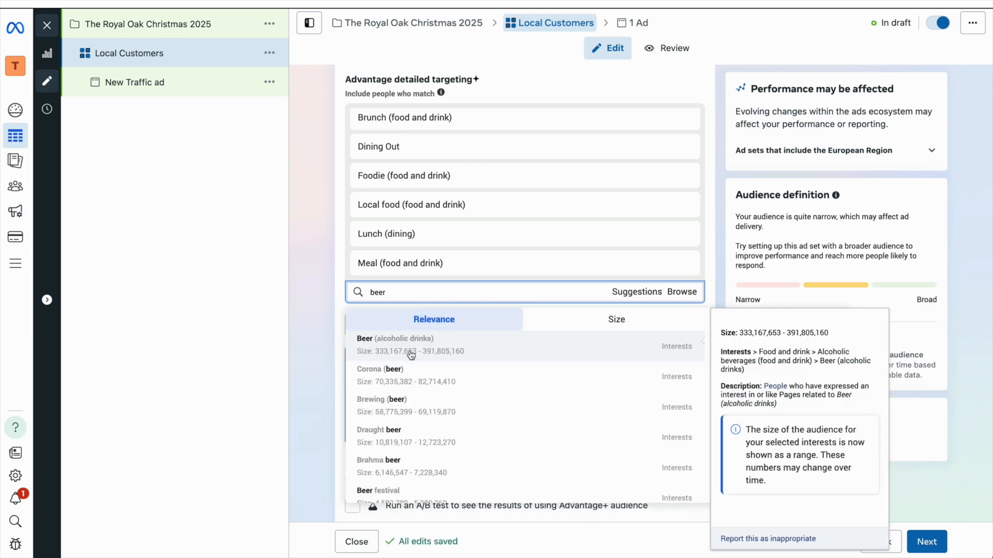
{"action": "left_click", "coordinate": [411, 355]}
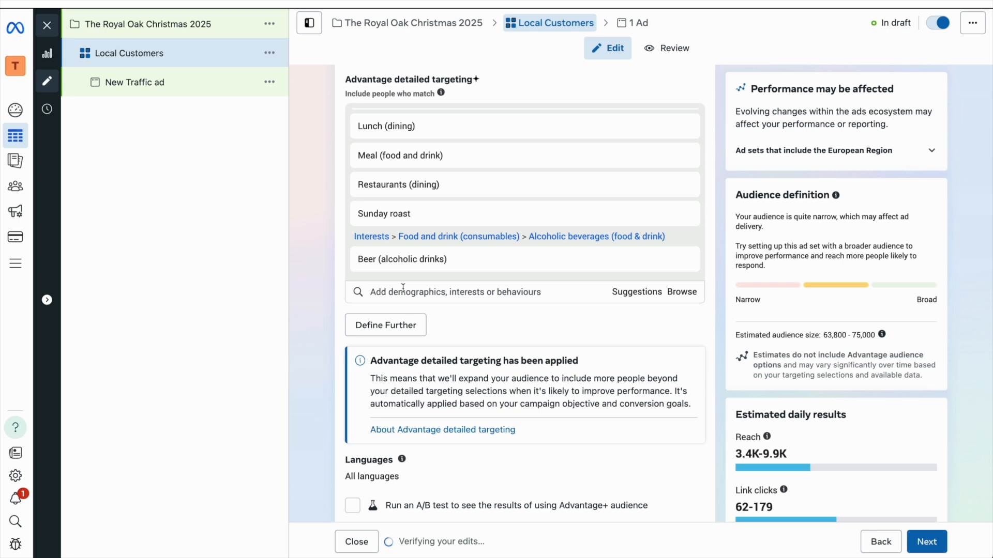
{"action": "type", "text": "gin"}
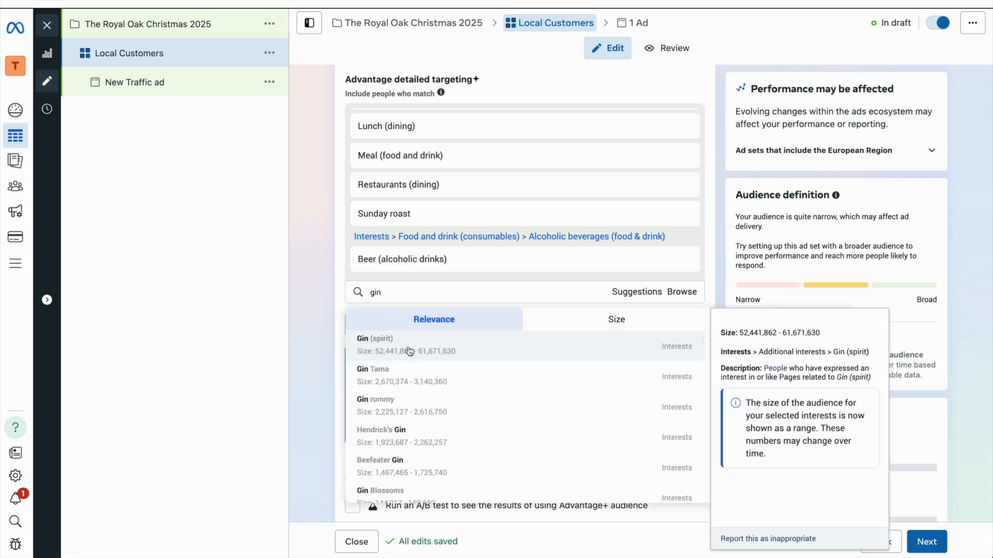
{"action": "left_click", "coordinate": [409, 352]}
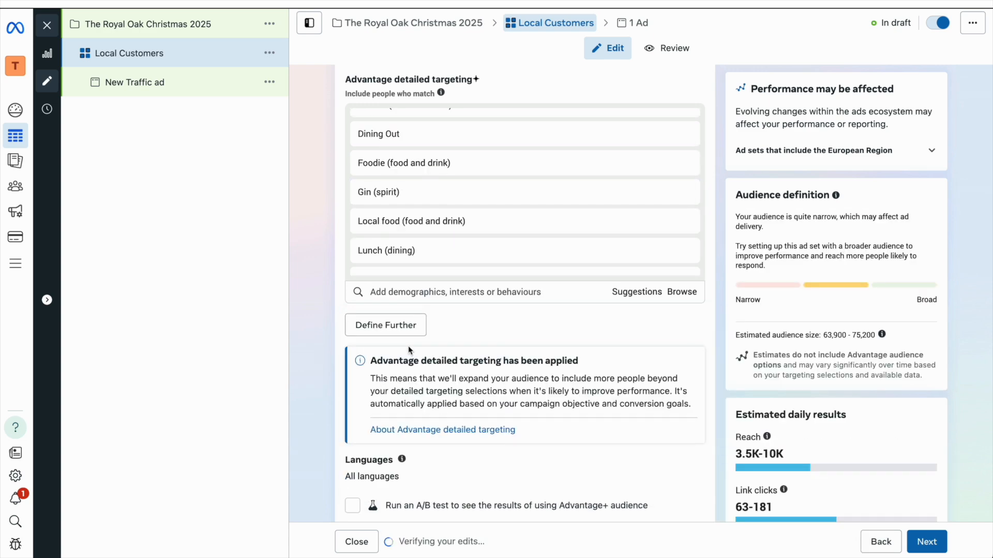
Step: Add suggested interests Wine, Tanqueray, Hendrick's Gin, Bombay Sapphire and Red wine
{"action": "scroll", "coordinate": [407, 311], "scroll_direction": "up", "scroll_amount": 2}
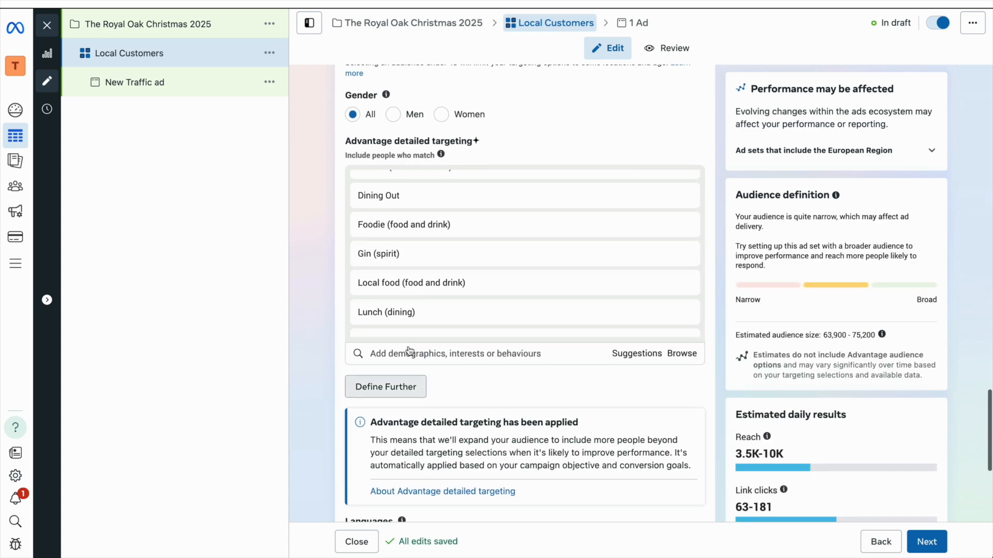
{"action": "scroll", "coordinate": [460, 260], "scroll_direction": "up", "scroll_amount": 1}
{"action": "scroll", "coordinate": [460, 260], "scroll_direction": "up", "scroll_amount": 5}
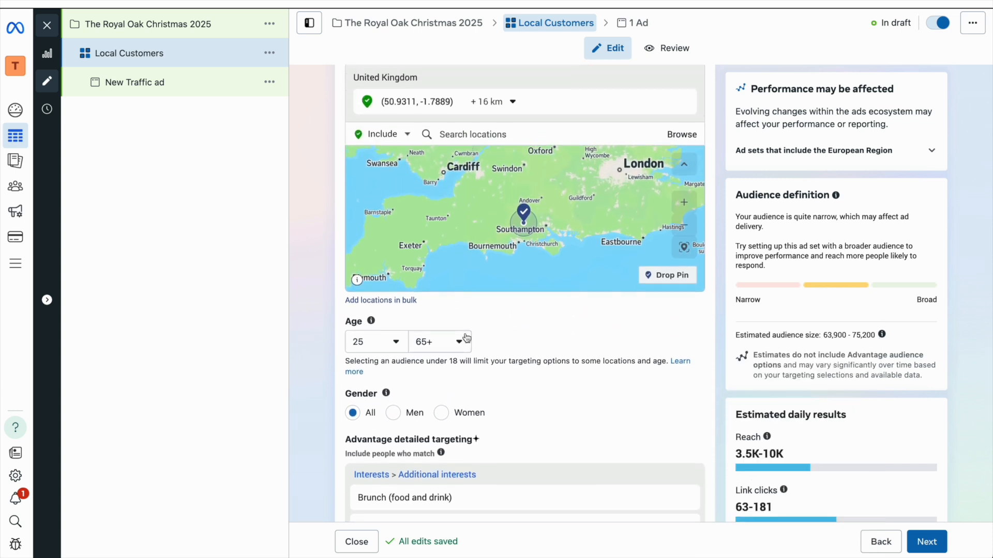
{"action": "scroll", "coordinate": [467, 338], "scroll_direction": "down", "scroll_amount": 6}
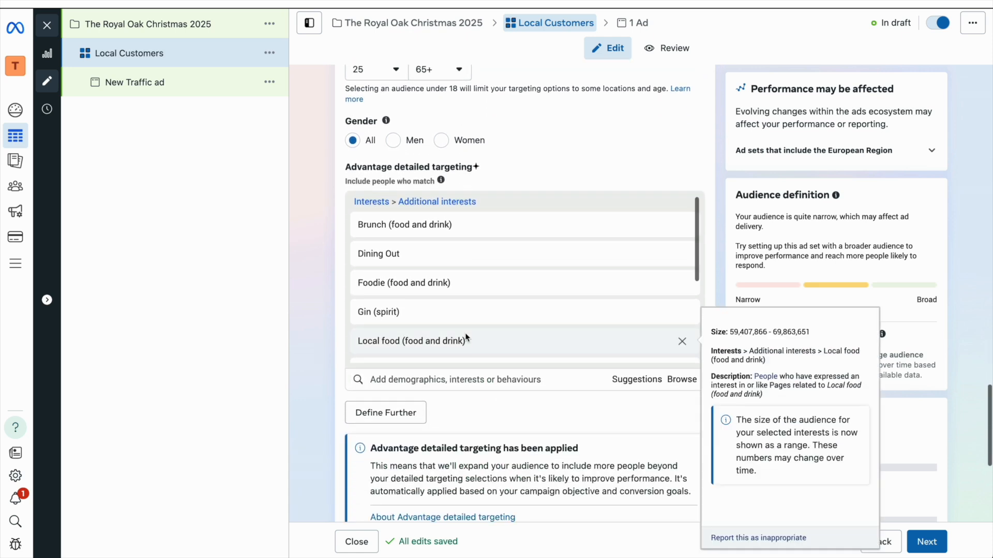
{"action": "scroll", "coordinate": [465, 337], "scroll_direction": "down", "scroll_amount": 2}
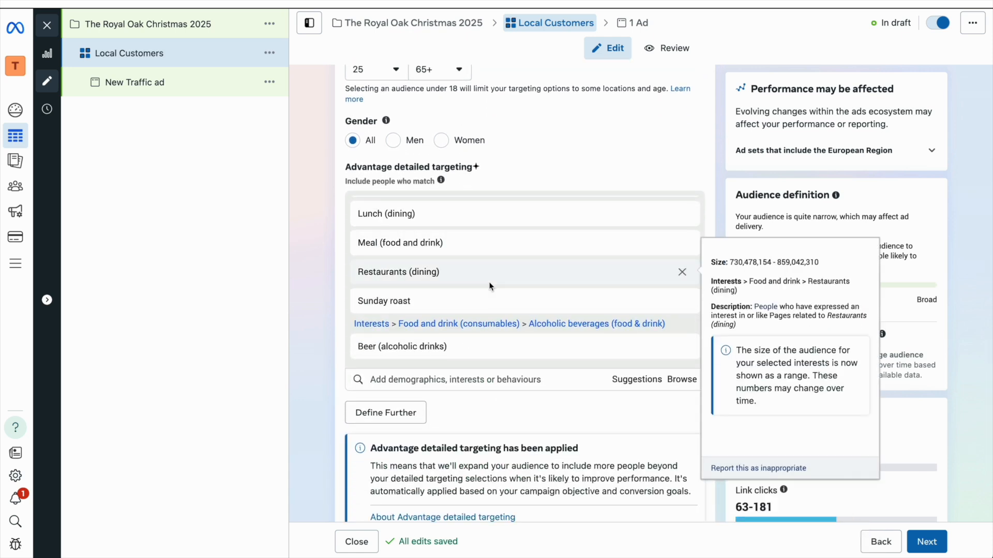
{"action": "left_click", "coordinate": [621, 380]}
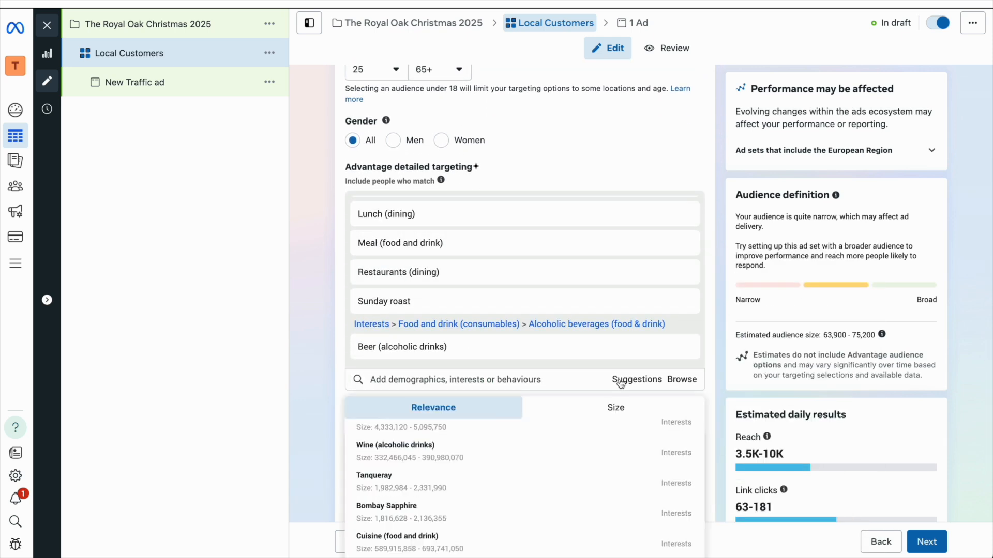
{"action": "left_click", "coordinate": [549, 446]}
{"action": "left_click", "coordinate": [512, 459]}
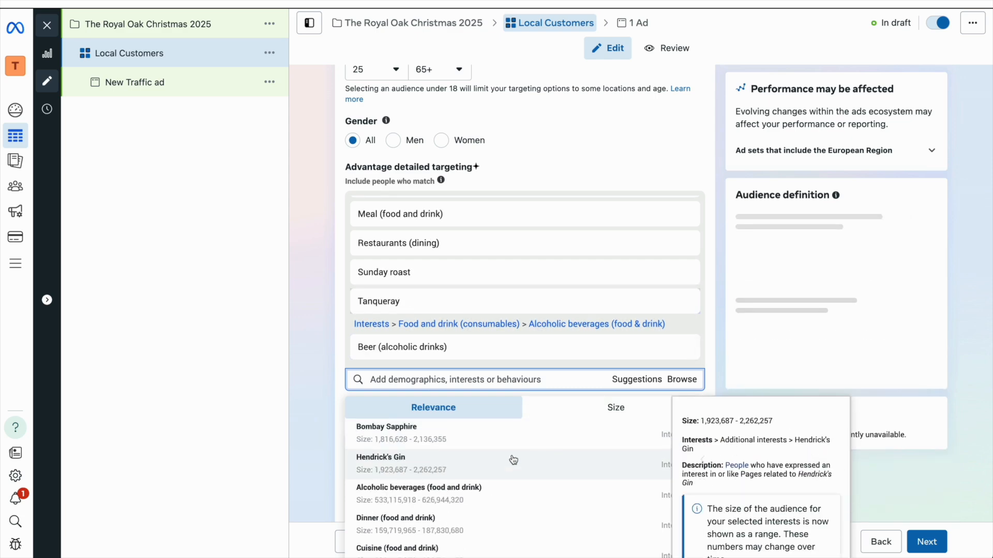
{"action": "left_click", "coordinate": [470, 462]}
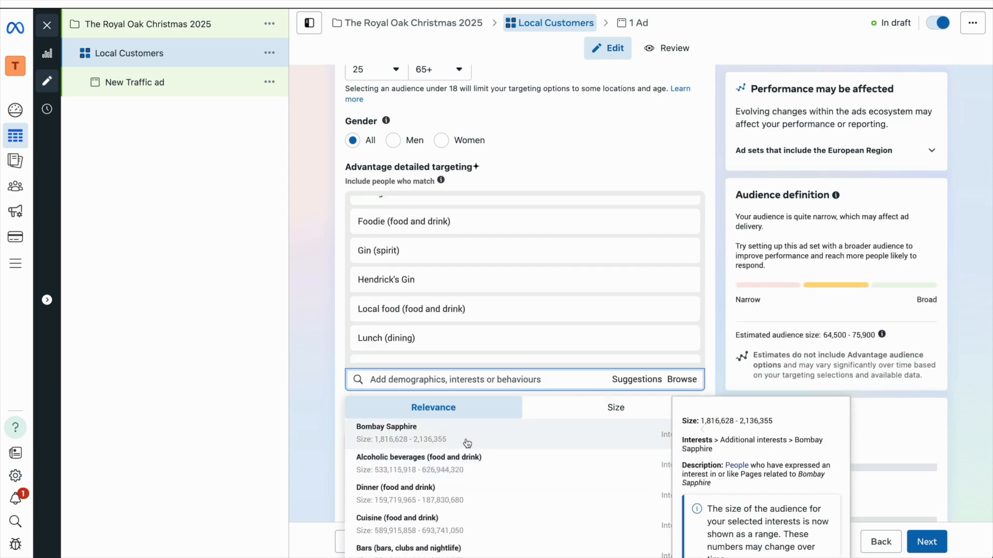
{"action": "left_click", "coordinate": [467, 437]}
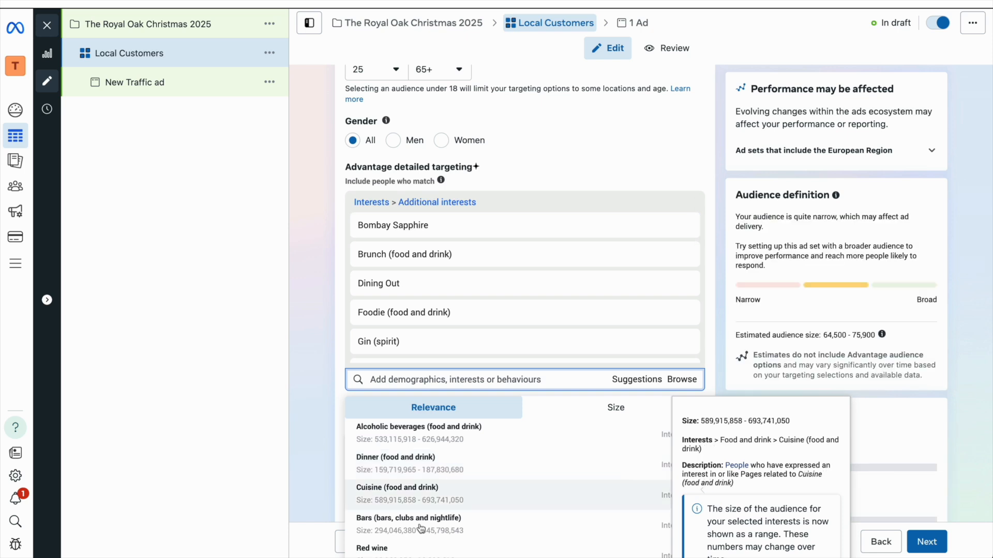
{"action": "left_click", "coordinate": [406, 551]}
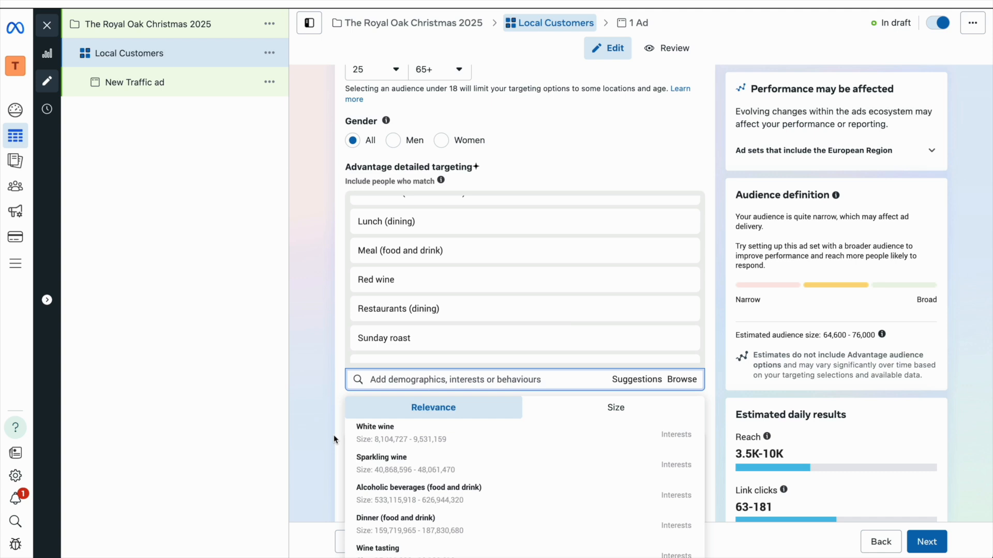
Step: Add Food (food and drink), Nightclubs and Nightlife interests
{"action": "scroll", "coordinate": [420, 460], "scroll_direction": "down", "scroll_amount": 3}
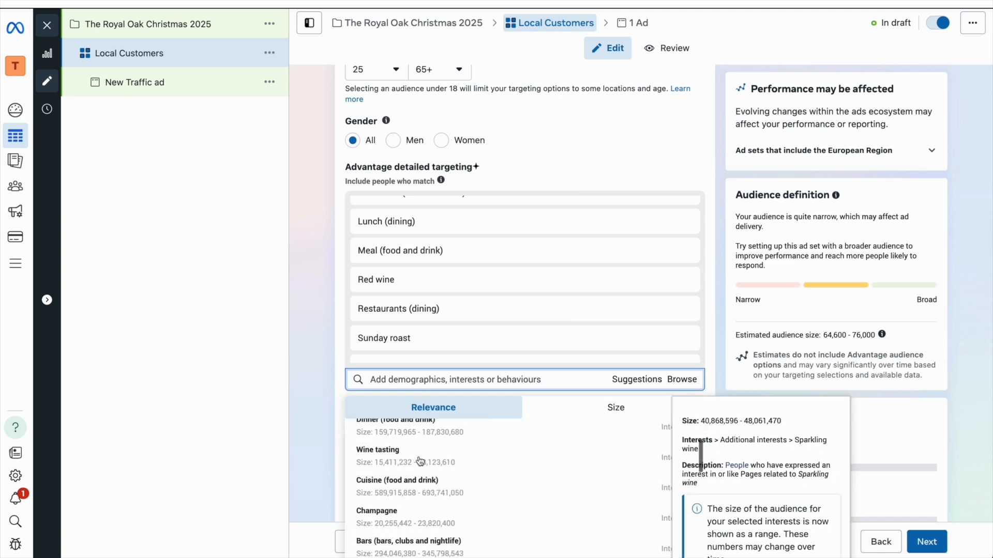
{"action": "scroll", "coordinate": [420, 460], "scroll_direction": "down", "scroll_amount": 2}
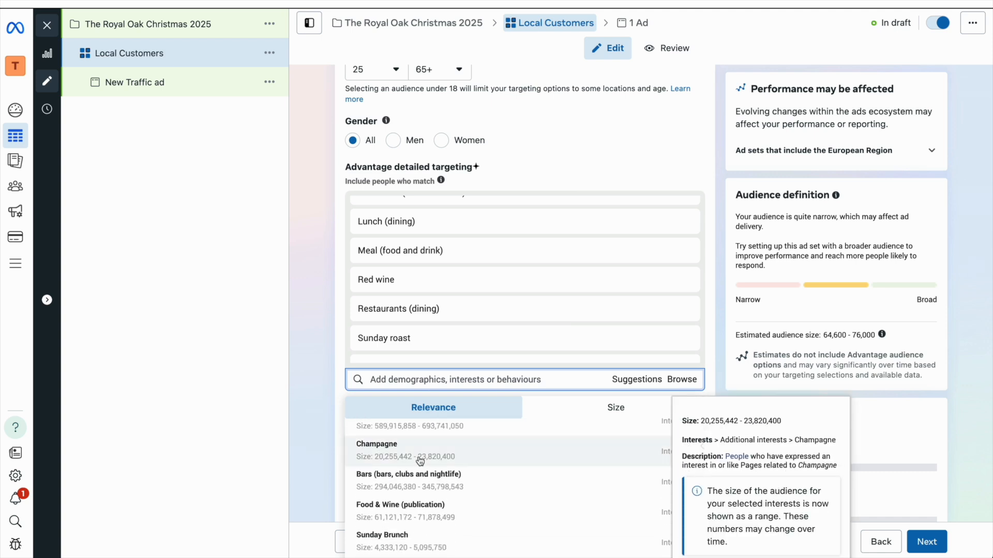
{"action": "scroll", "coordinate": [420, 460], "scroll_direction": "down", "scroll_amount": 3}
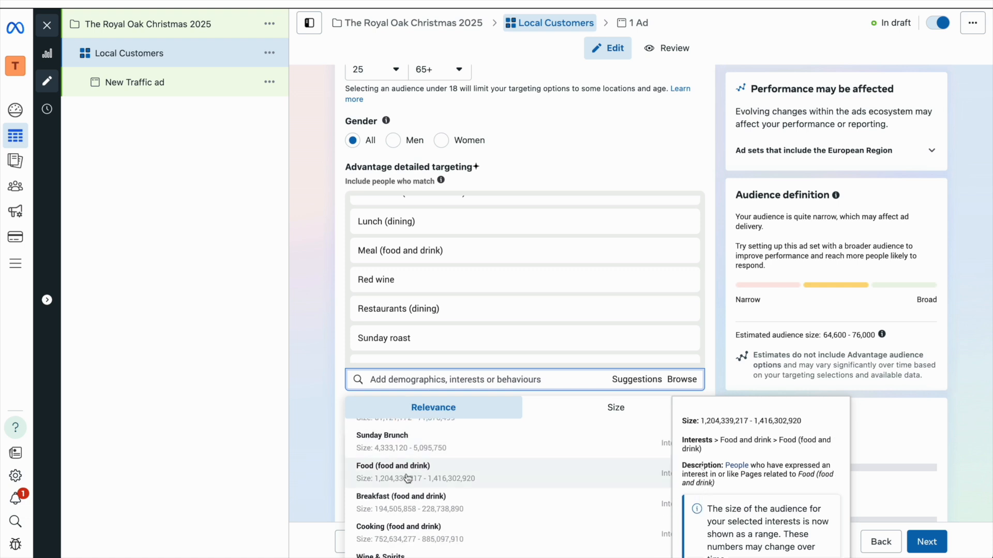
{"action": "left_click", "coordinate": [408, 479]}
{"action": "scroll", "coordinate": [404, 491], "scroll_direction": "down", "scroll_amount": 5}
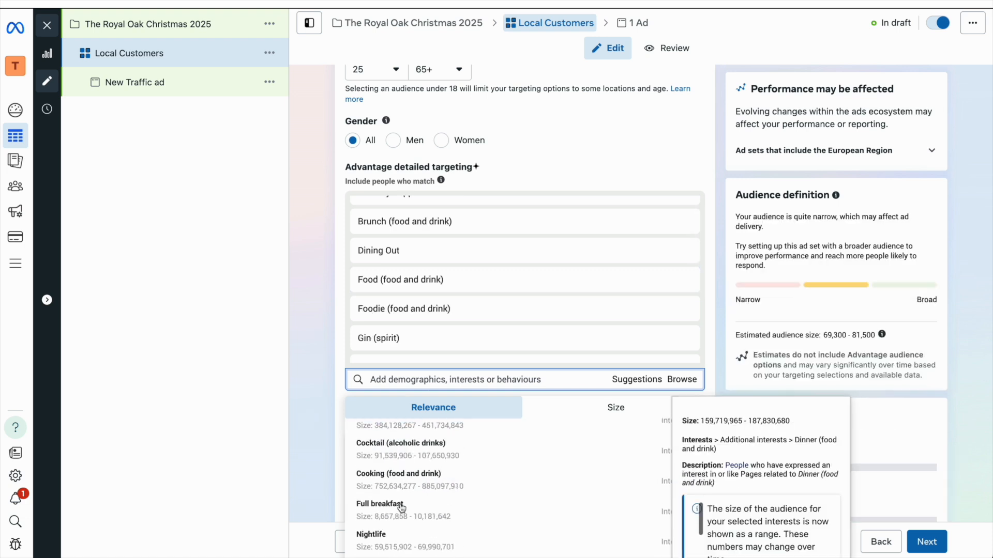
{"action": "scroll", "coordinate": [414, 491], "scroll_direction": "up", "scroll_amount": 2}
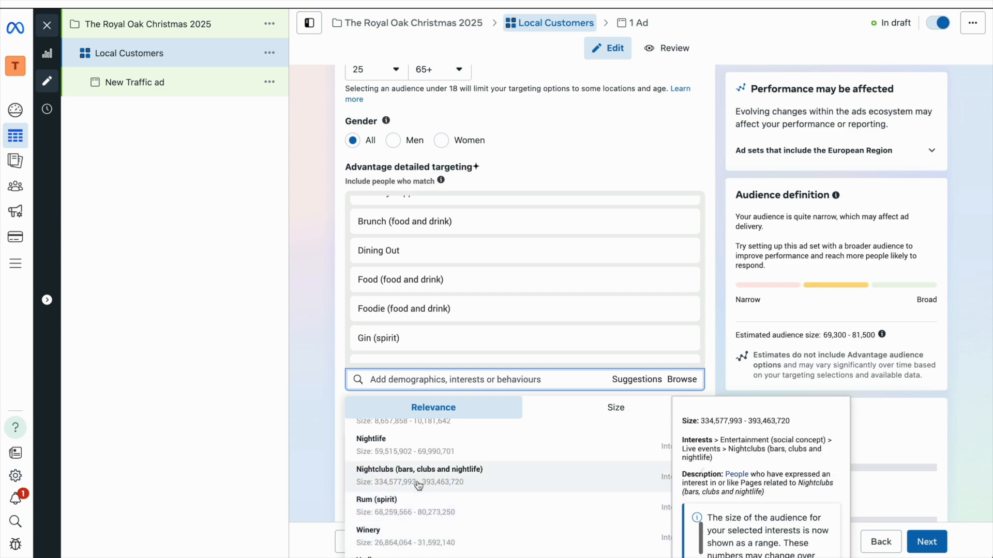
{"action": "left_click", "coordinate": [419, 484]}
{"action": "left_click", "coordinate": [420, 449]}
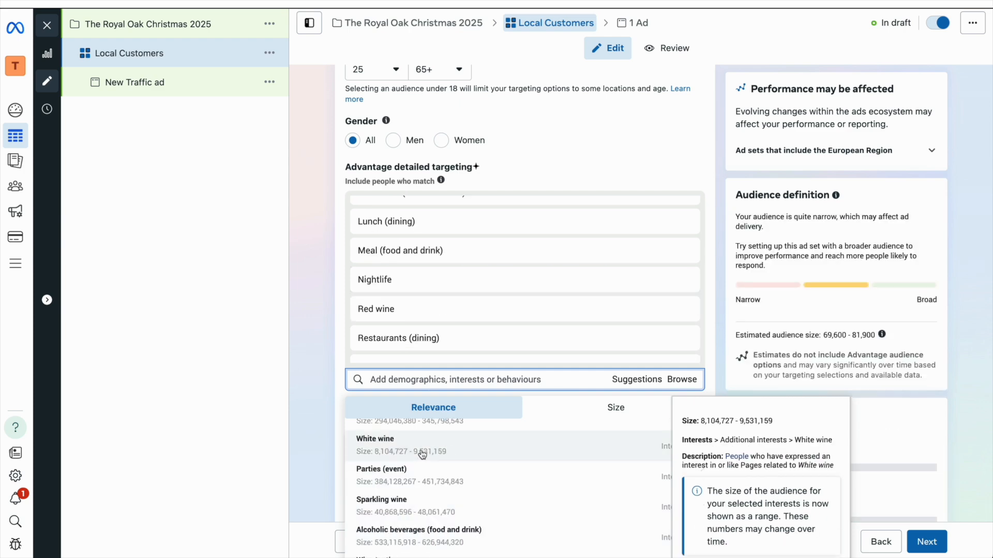
{"action": "scroll", "coordinate": [538, 280], "scroll_direction": "up", "scroll_amount": 1}
Step: Widen the pinned location's radius from 16 km to 25 km
{"action": "left_click", "coordinate": [834, 241]}
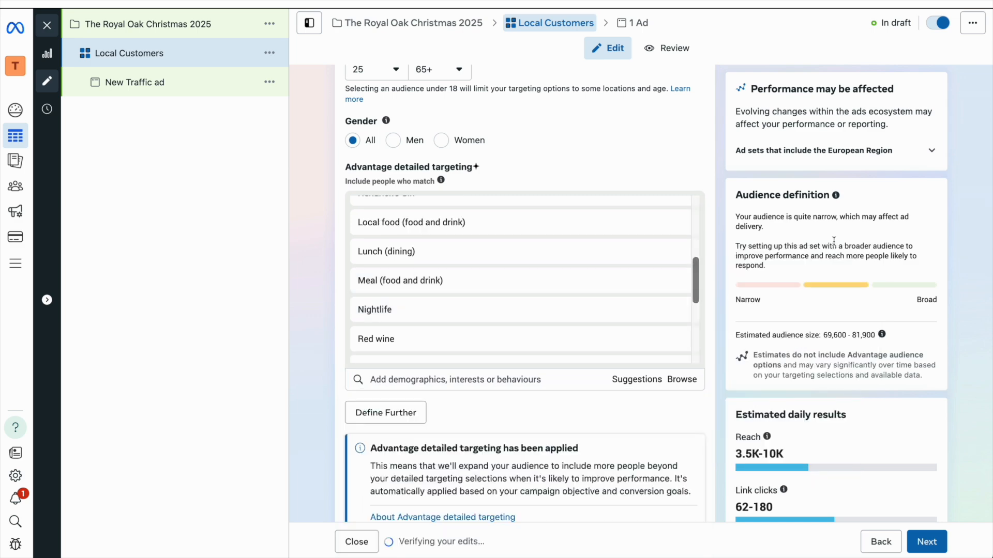
{"action": "scroll", "coordinate": [834, 241], "scroll_direction": "up", "scroll_amount": 6}
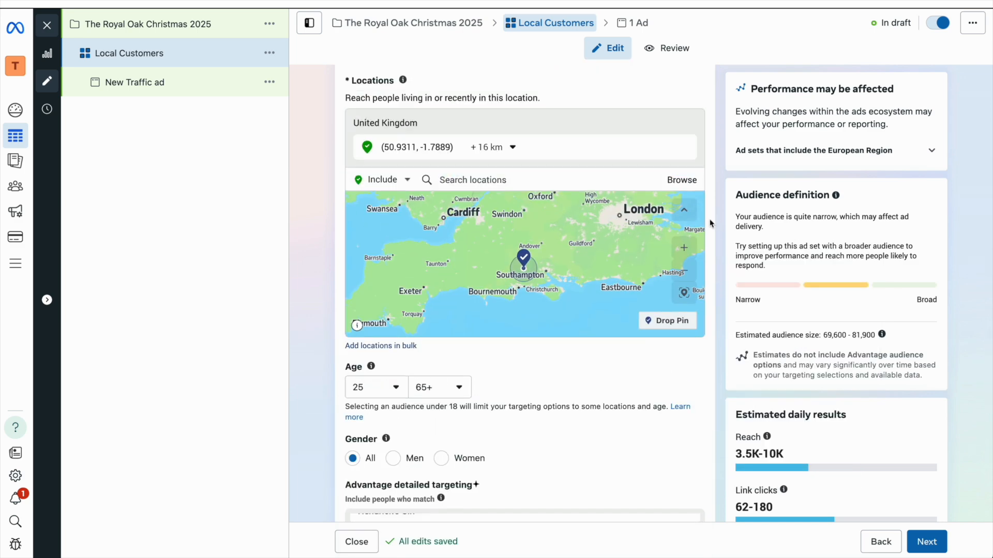
{"action": "scroll", "coordinate": [554, 204], "scroll_direction": "up", "scroll_amount": 5}
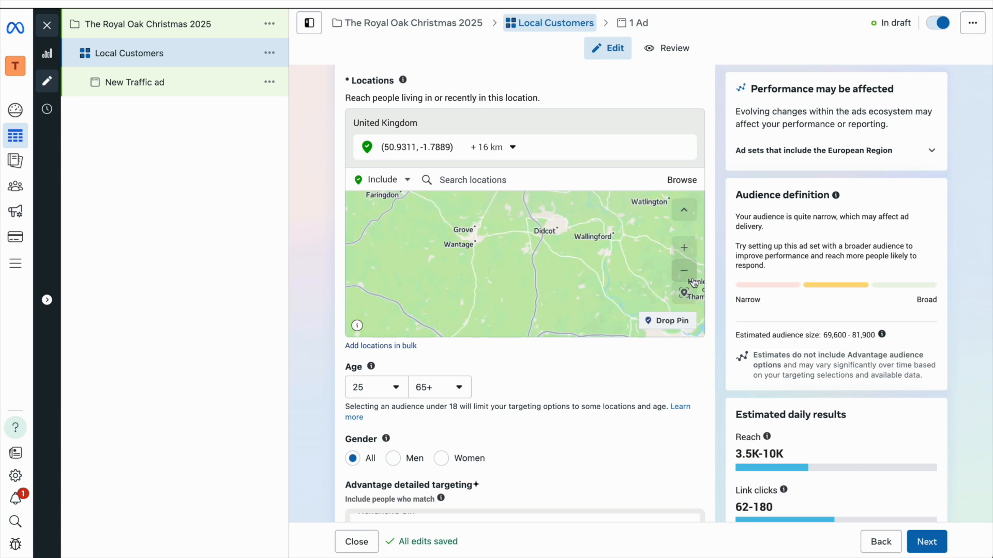
{"action": "left_click", "coordinate": [494, 149]}
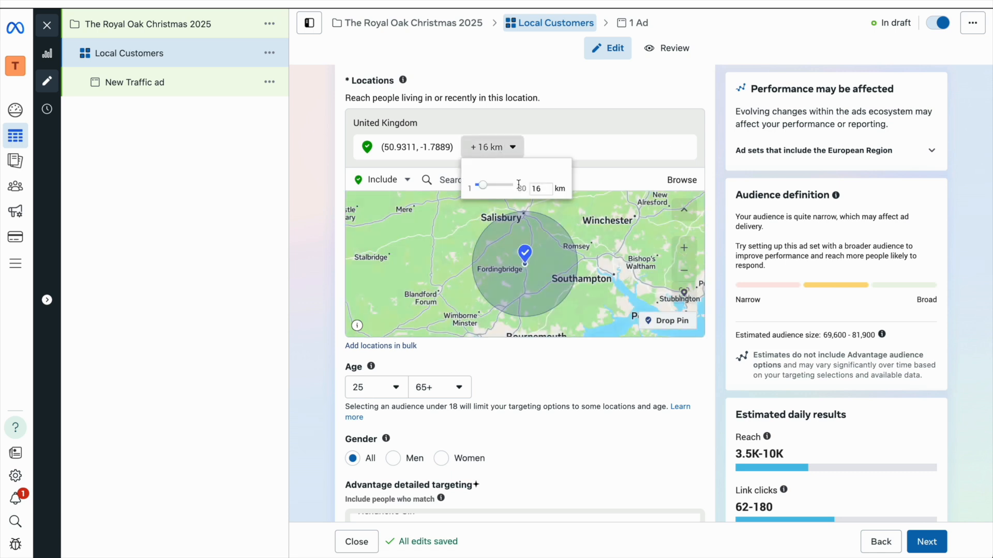
{"action": "left_click_drag", "start_coordinate": [546, 189], "coordinate": [528, 190]}
{"action": "type", "text": "25"}
{"action": "key", "text": "Return"}
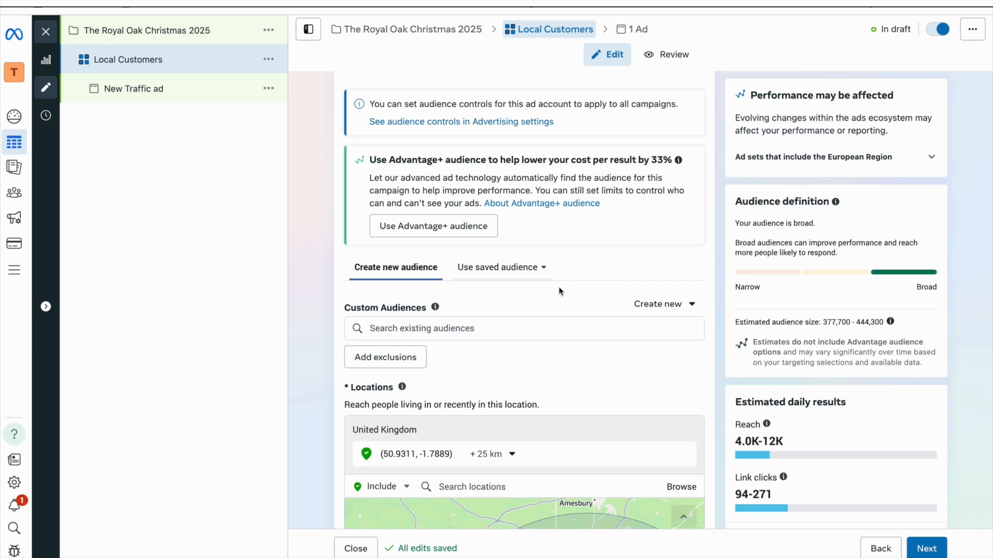
Step: Start a new Custom Audience using Instagram account as the source
{"action": "left_click", "coordinate": [651, 305]}
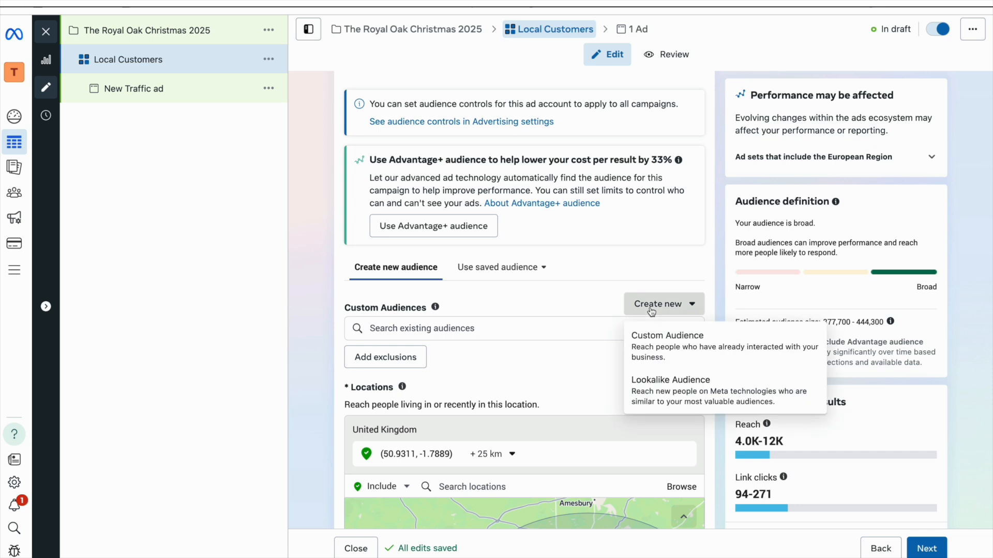
{"action": "left_click", "coordinate": [668, 356]}
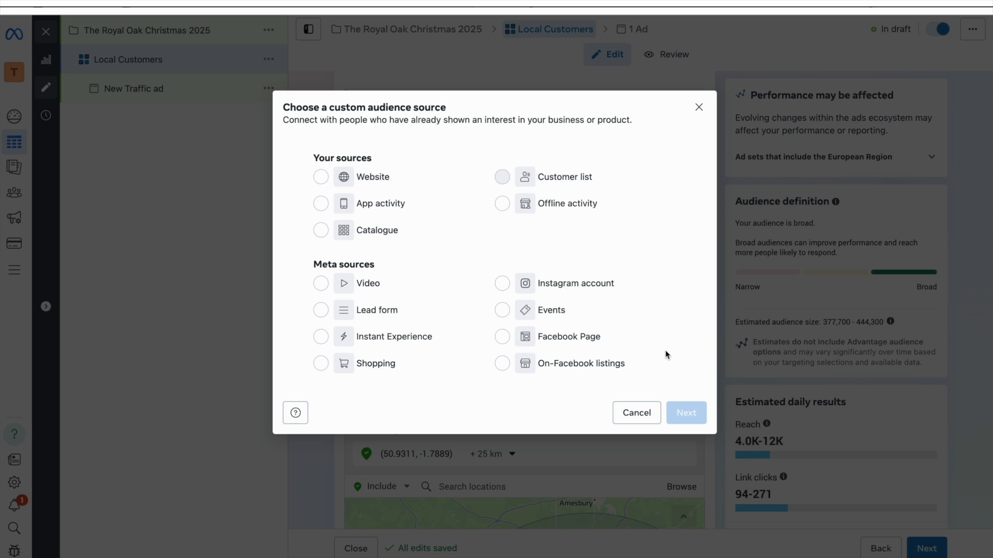
{"action": "left_click", "coordinate": [528, 292]}
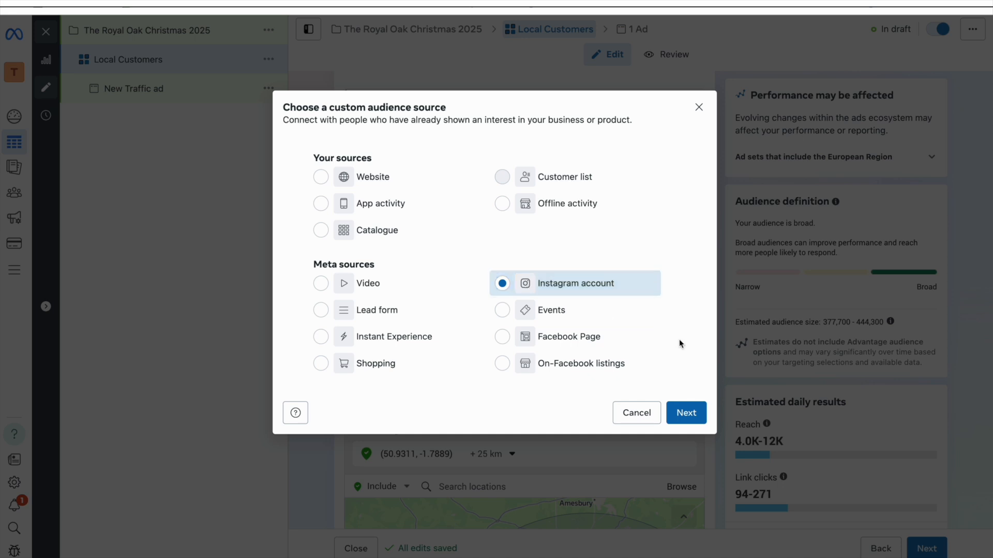
{"action": "left_click", "coordinate": [680, 413]}
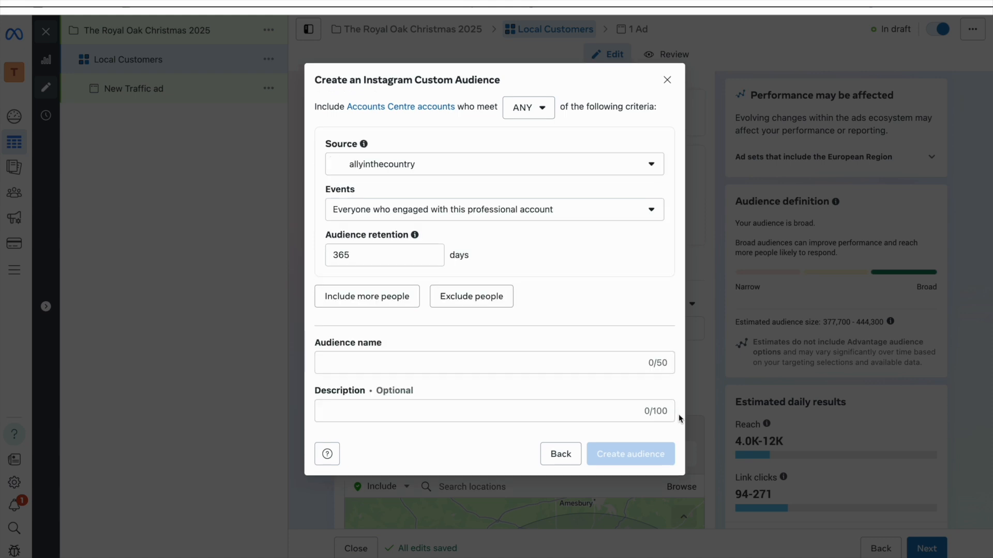
Step: Create 'The Royal Oak IG' audience from the Royal Oak Instagram account's engagement
{"action": "left_click", "coordinate": [462, 165]}
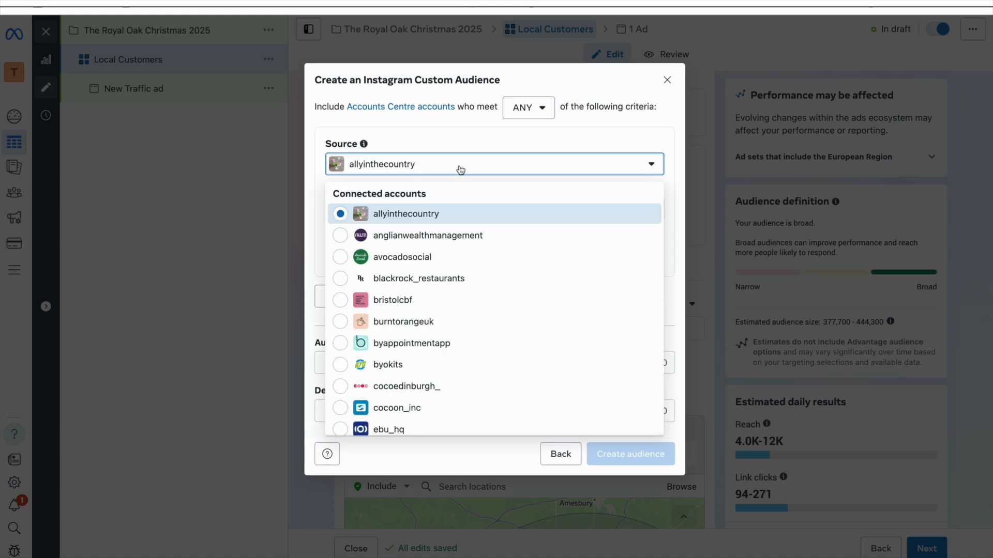
{"action": "scroll", "coordinate": [463, 344], "scroll_direction": "down", "scroll_amount": 15}
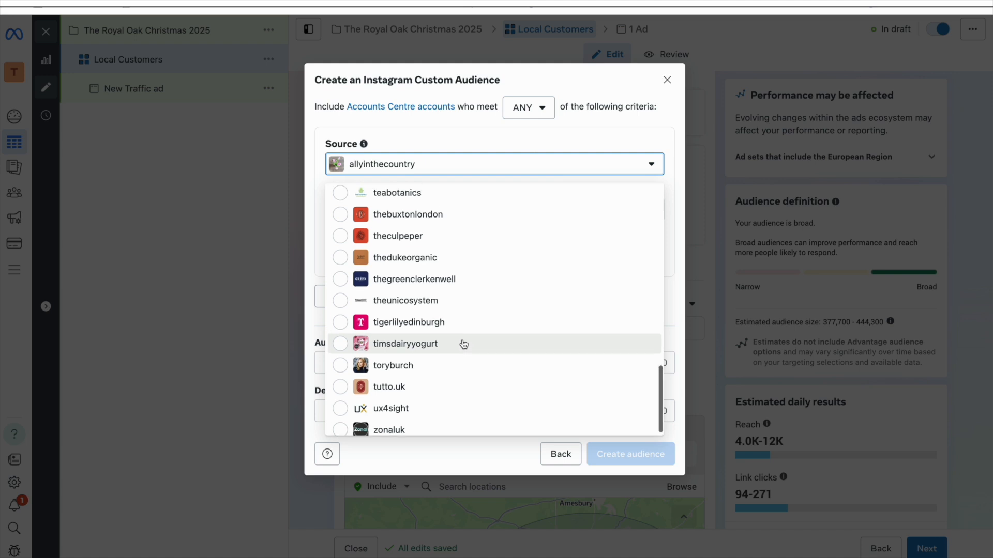
{"action": "scroll", "coordinate": [463, 343], "scroll_direction": "up", "scroll_amount": 2}
{"action": "scroll", "coordinate": [464, 344], "scroll_direction": "up", "scroll_amount": 2}
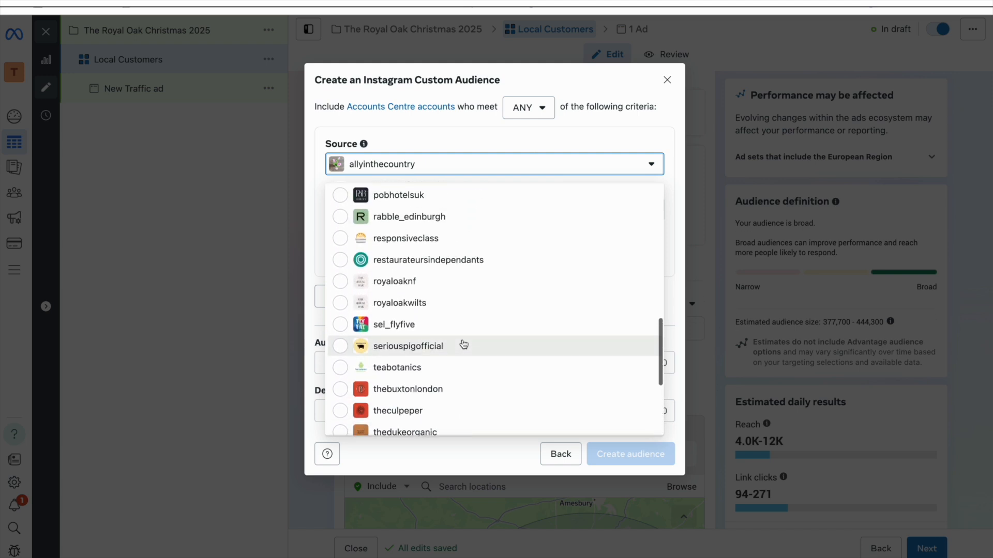
{"action": "left_click", "coordinate": [444, 304]}
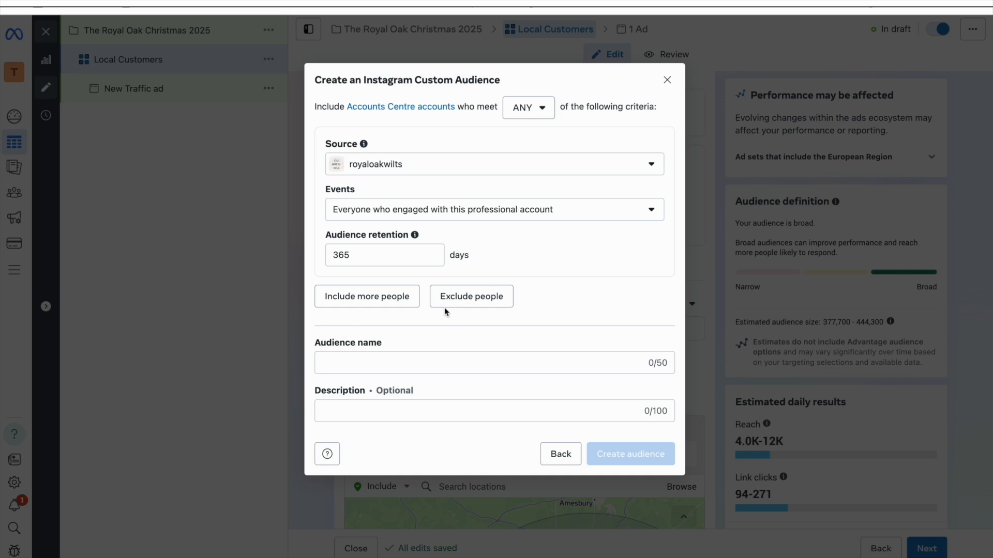
{"action": "left_click", "coordinate": [386, 362]}
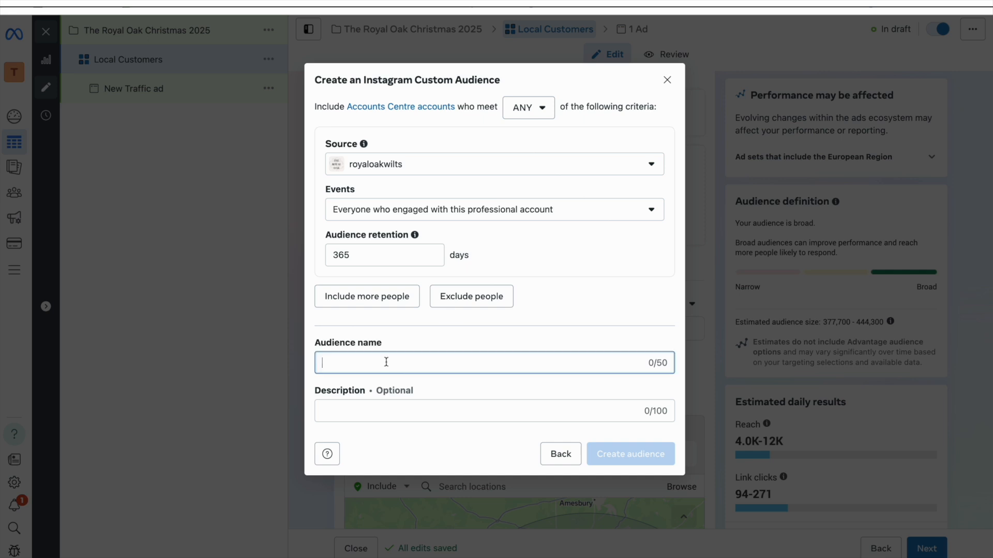
{"action": "type", "text": "The Royal Oa"}
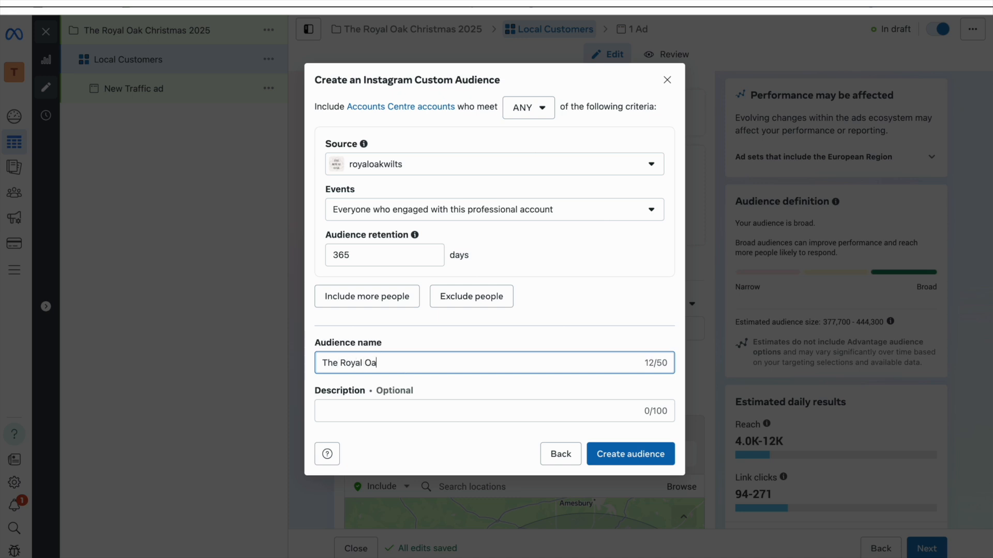
{"action": "type", "text": "k IG"}
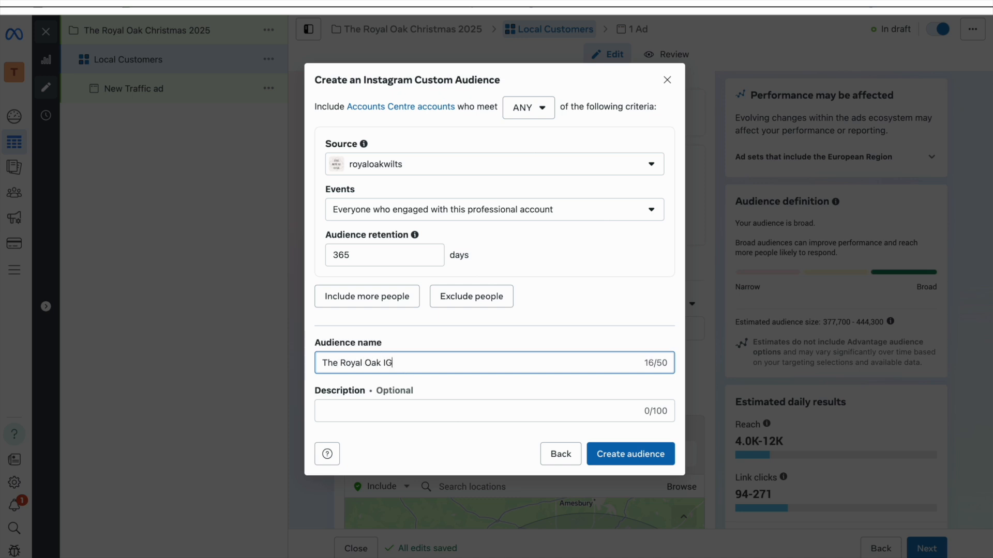
{"action": "left_click", "coordinate": [610, 456]}
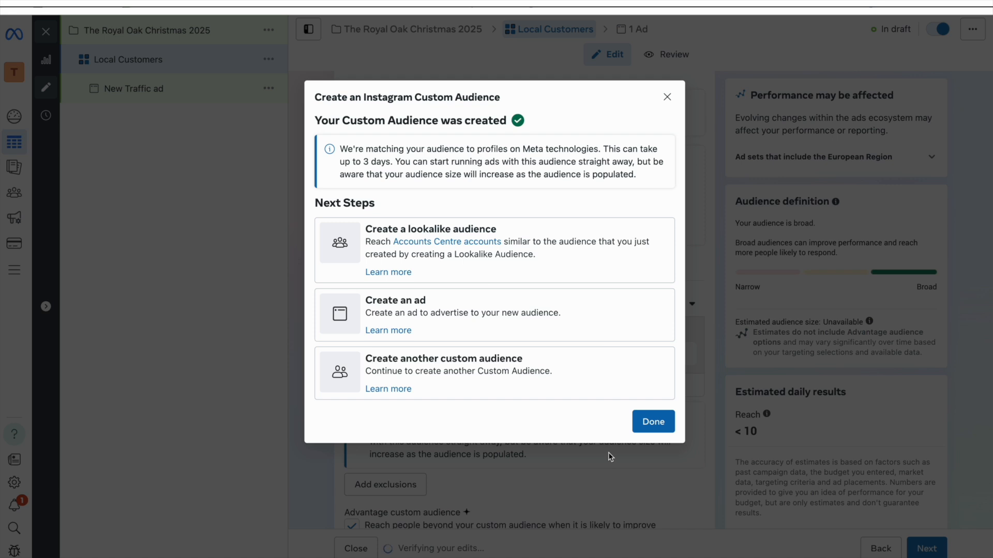
Step: Create a 1% United Kingdom lookalike audience of The Royal Oak IG
{"action": "left_click", "coordinate": [562, 279]}
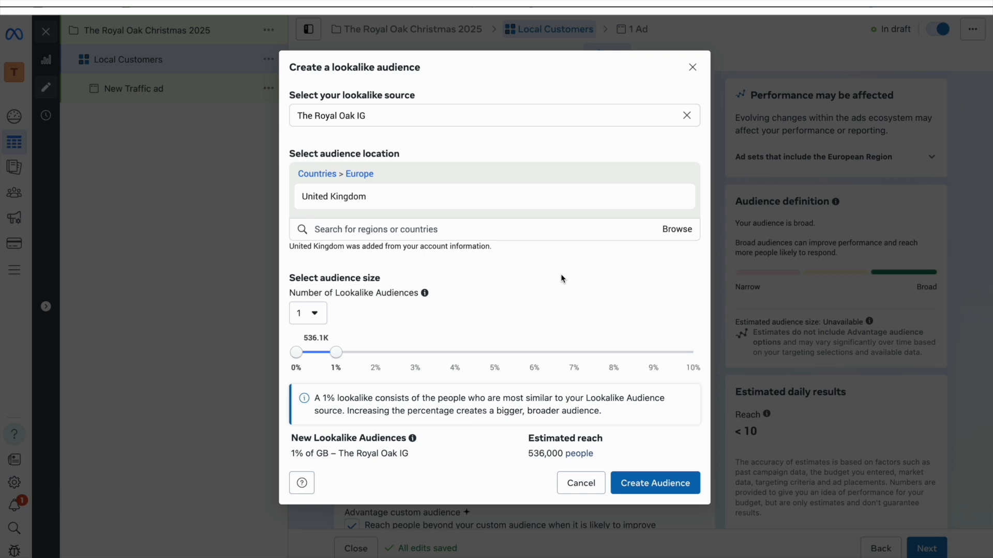
{"action": "mouse_move", "coordinate": [339, 199]}
{"action": "left_click", "coordinate": [641, 483]}
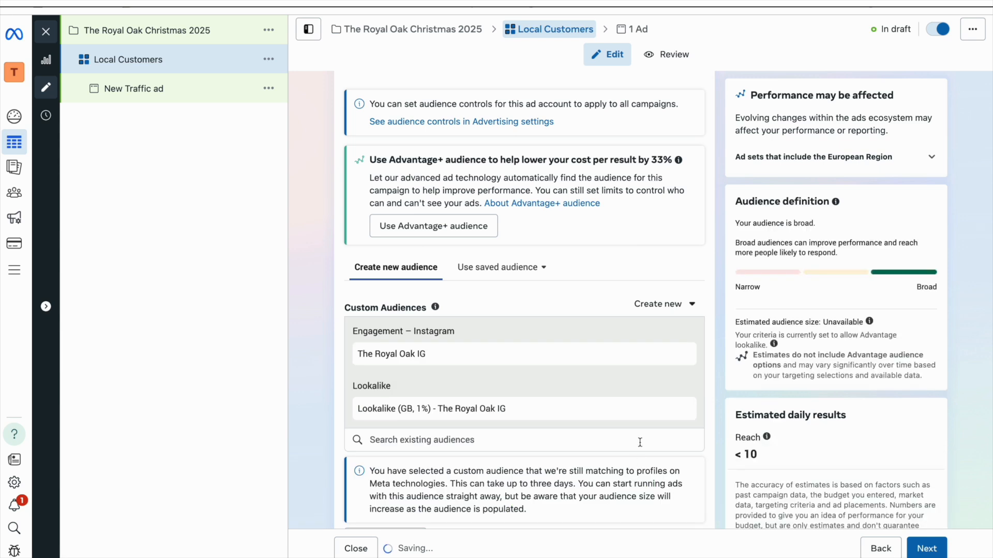
Step: Remove the pinned 25 km location from the ad set's Locations
{"action": "scroll", "coordinate": [640, 442], "scroll_direction": "down", "scroll_amount": 6}
{"action": "scroll", "coordinate": [641, 447], "scroll_direction": "down", "scroll_amount": 5}
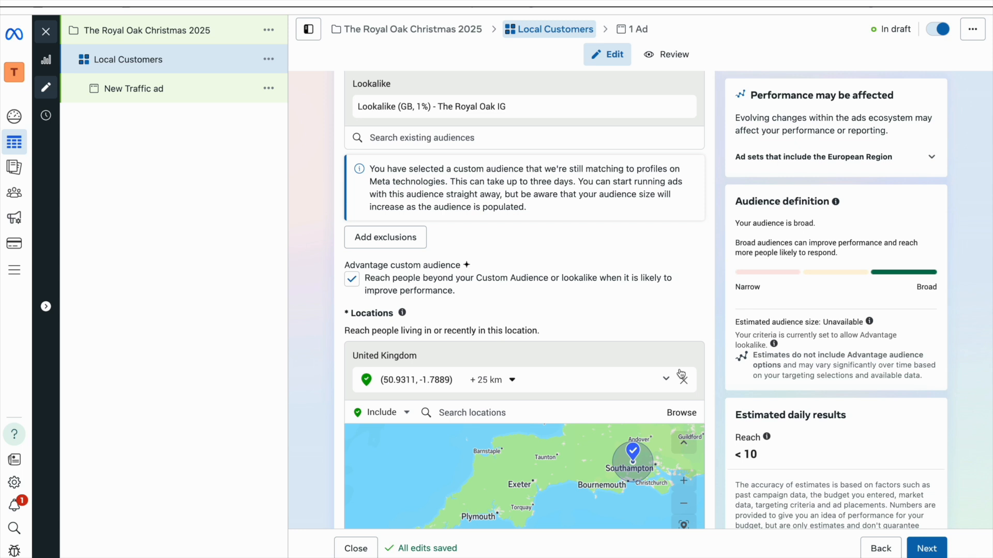
{"action": "scroll", "coordinate": [682, 375], "scroll_direction": "down", "scroll_amount": 3}
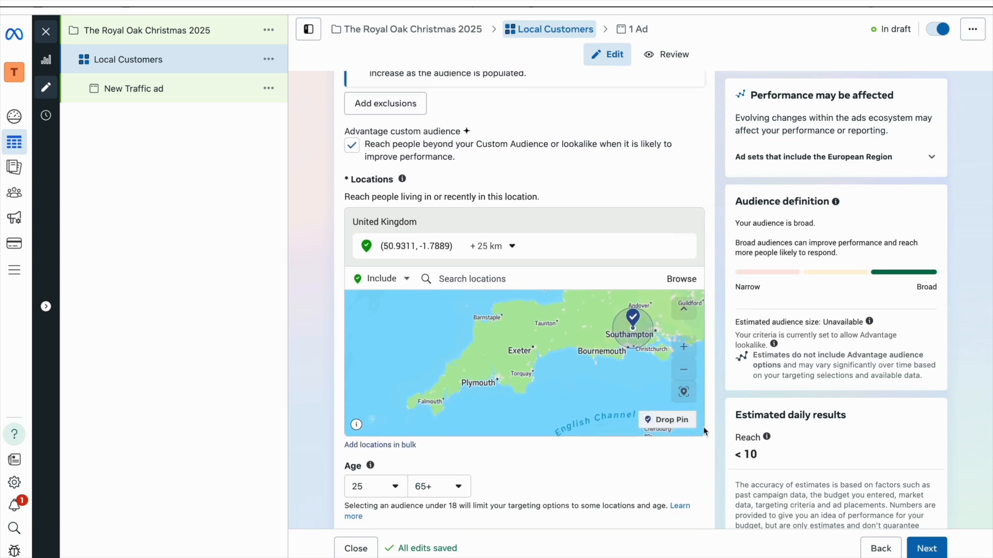
{"action": "left_click", "coordinate": [682, 275]}
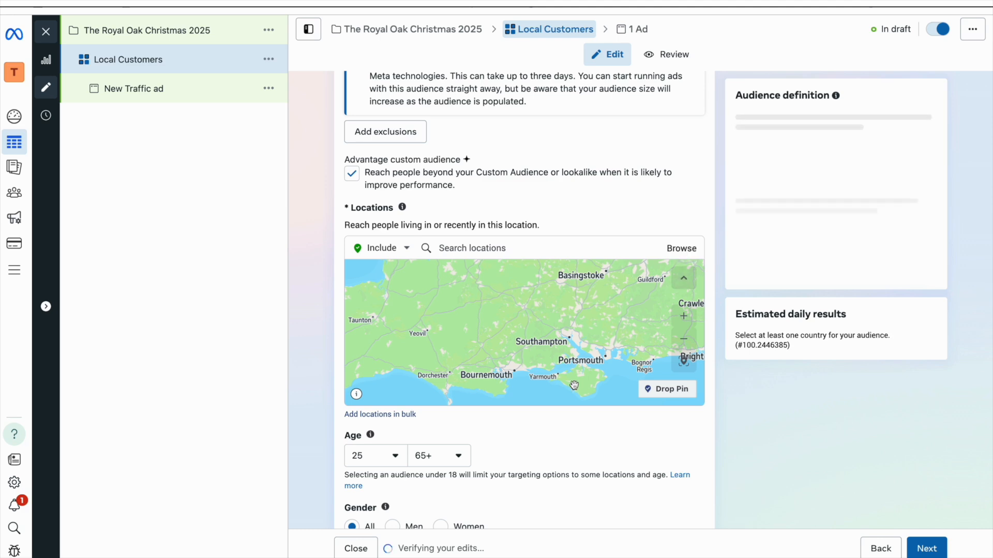
{"action": "scroll", "coordinate": [555, 452], "scroll_direction": "up", "scroll_amount": 2}
{"action": "scroll", "coordinate": [554, 449], "scroll_direction": "up", "scroll_amount": 2}
{"action": "scroll", "coordinate": [554, 450], "scroll_direction": "up", "scroll_amount": 4}
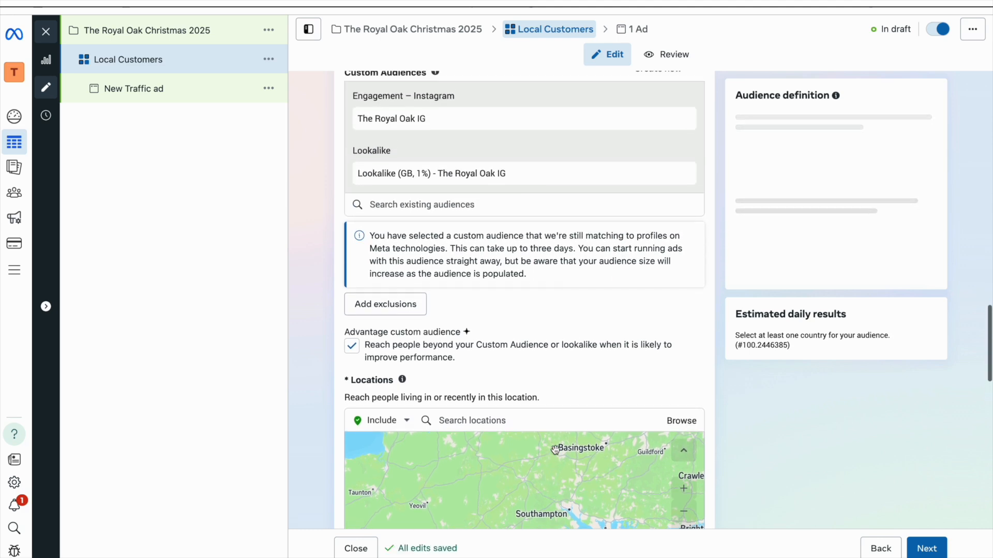
{"action": "scroll", "coordinate": [555, 450], "scroll_direction": "down", "scroll_amount": 3}
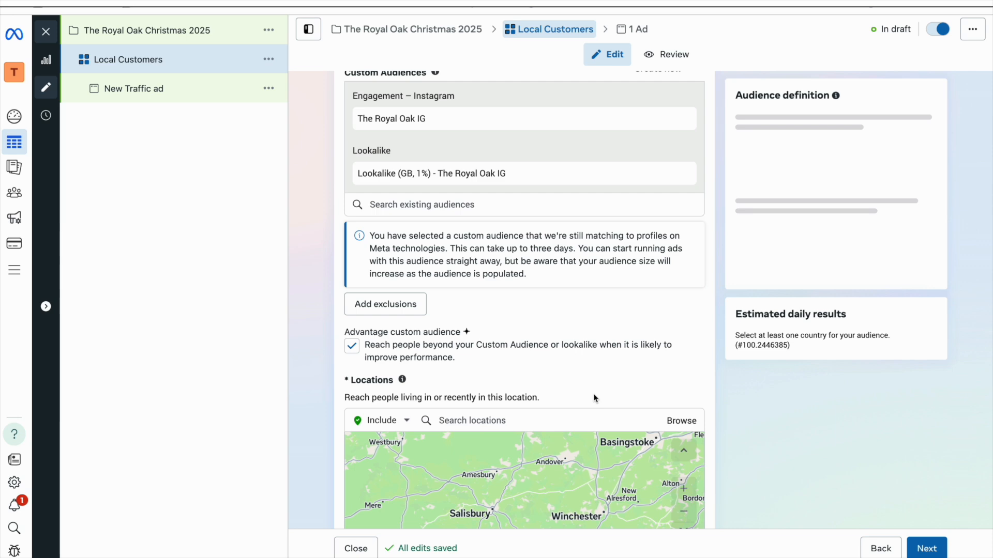
{"action": "scroll", "coordinate": [593, 395], "scroll_direction": "down", "scroll_amount": 7}
{"action": "scroll", "coordinate": [594, 396], "scroll_direction": "down", "scroll_amount": 3}
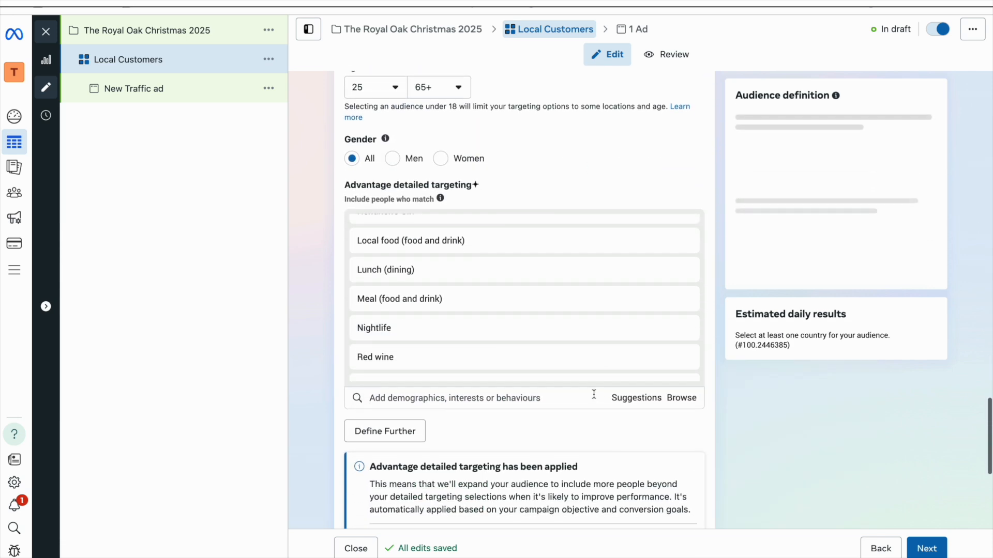
{"action": "scroll", "coordinate": [594, 394], "scroll_direction": "up", "scroll_amount": 8}
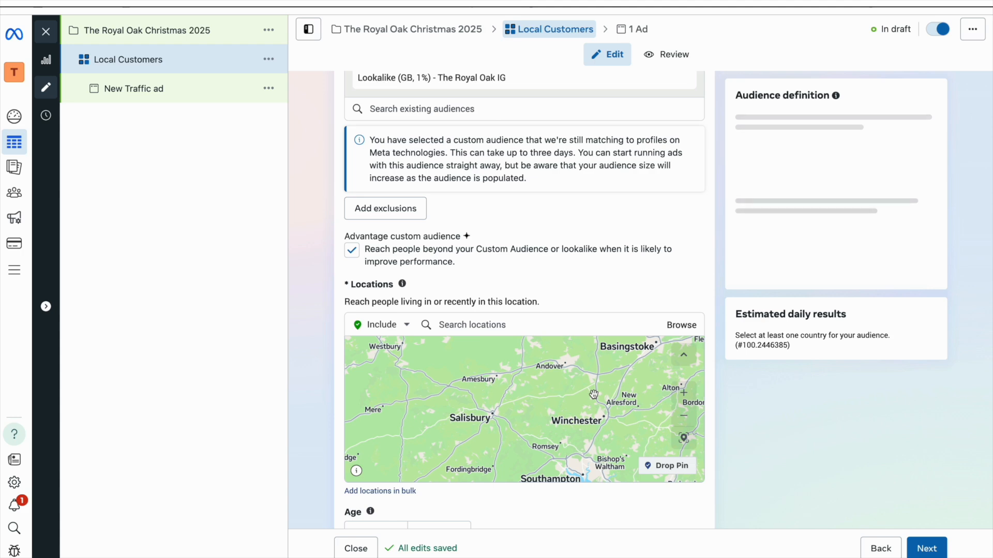
{"action": "scroll", "coordinate": [593, 394], "scroll_direction": "up", "scroll_amount": 5}
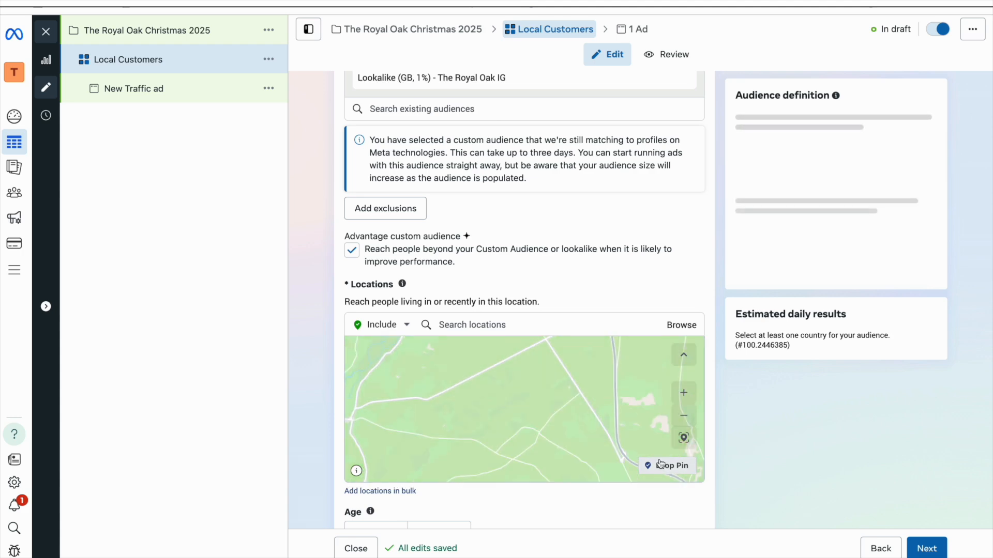
{"action": "scroll", "coordinate": [660, 464], "scroll_direction": "down", "scroll_amount": 5}
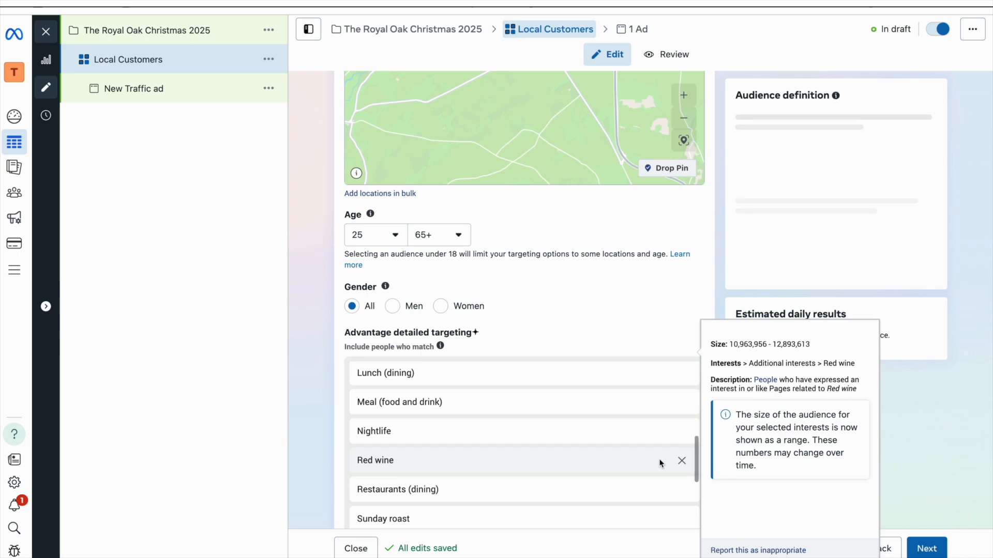
{"action": "scroll", "coordinate": [661, 464], "scroll_direction": "up", "scroll_amount": 6}
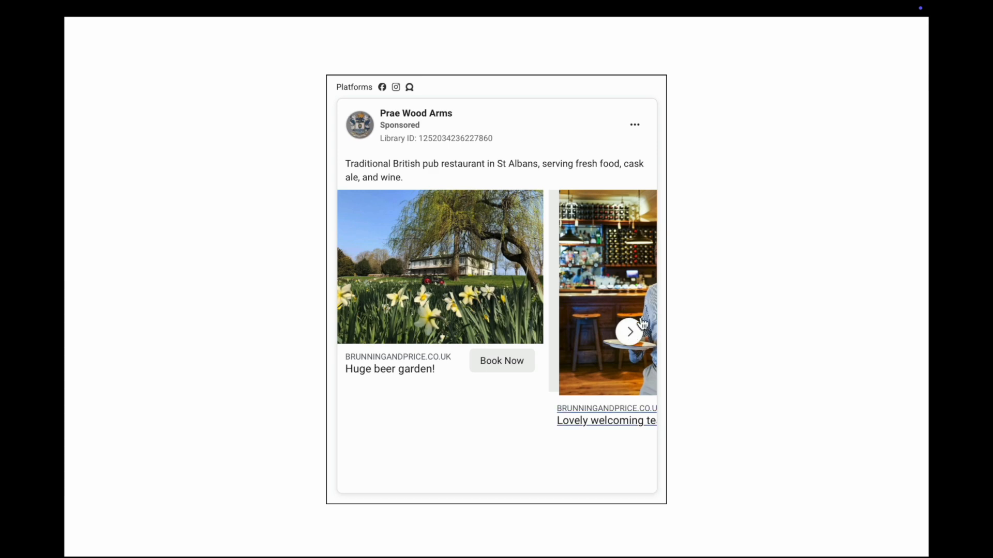
Step: Page through the Prae Wood Arms carousel from the Lovely welcoming team card to Garden House Lane
{"action": "left_click", "coordinate": [630, 332]}
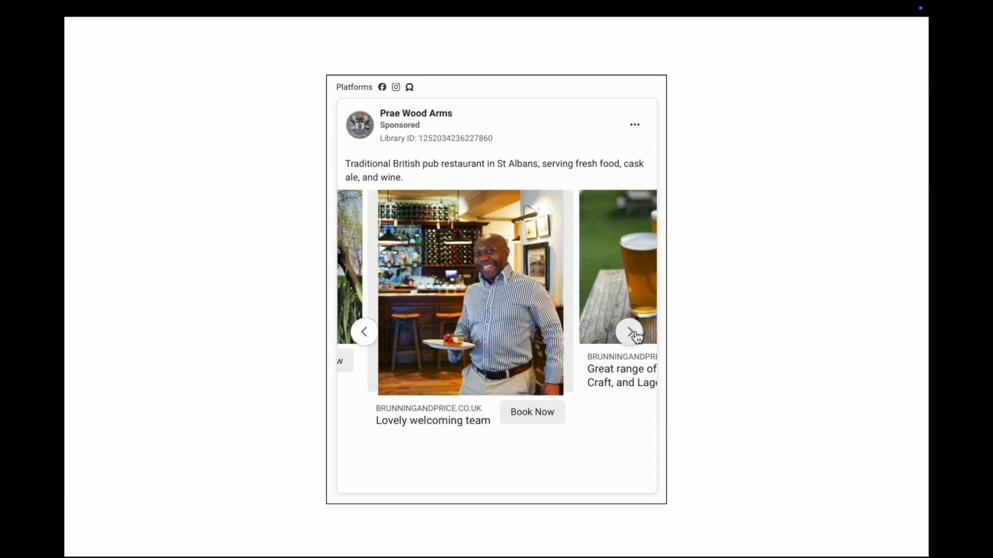
{"action": "left_click", "coordinate": [631, 333]}
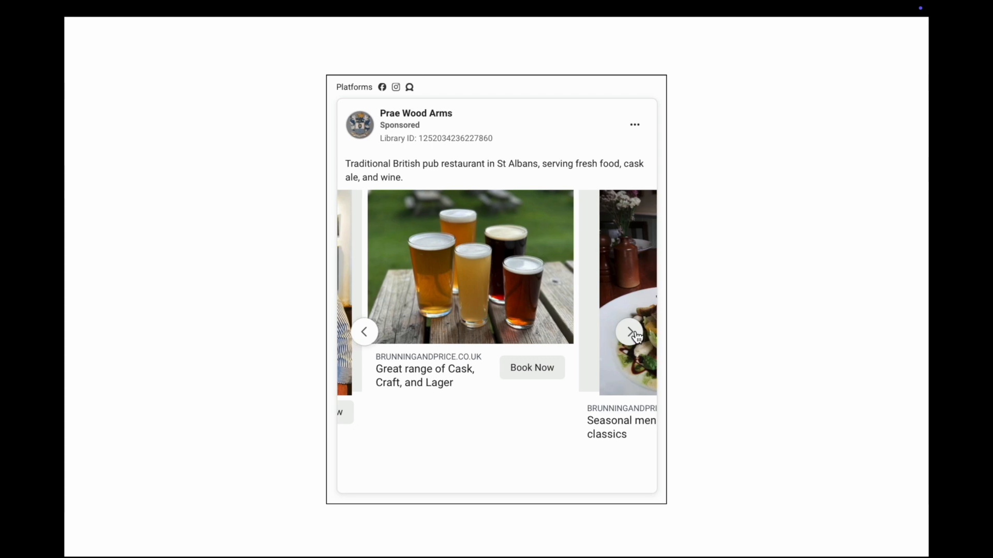
{"action": "left_click", "coordinate": [631, 332]}
{"action": "left_click", "coordinate": [631, 332]}
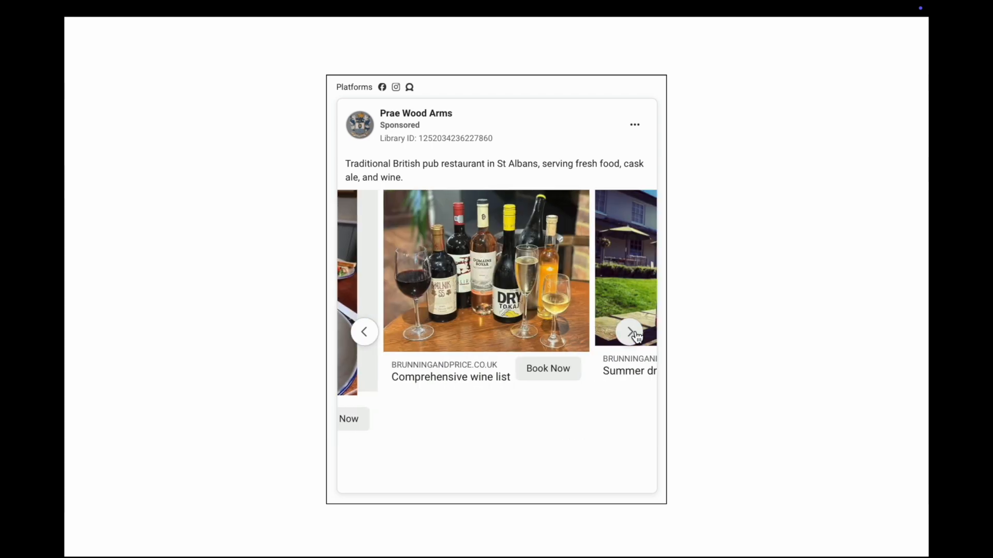
{"action": "left_click", "coordinate": [631, 332]}
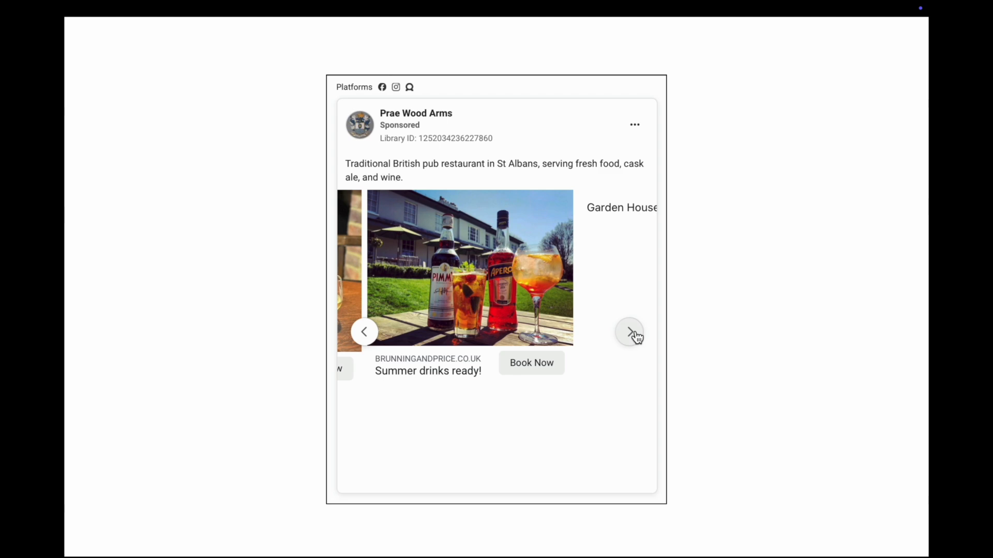
{"action": "left_click", "coordinate": [633, 332]}
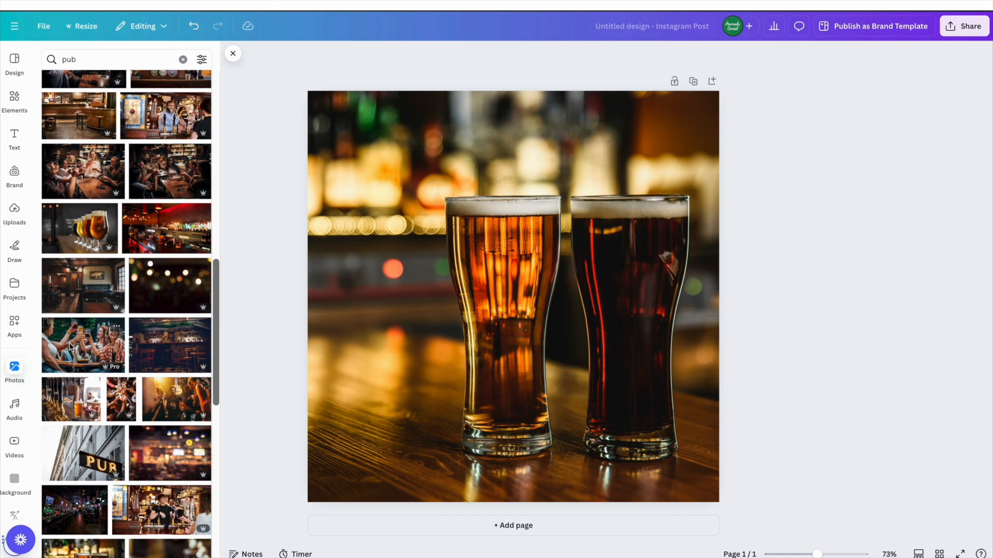
Step: Replace the two-pints photo with the friends-toasting stock photo and show the brand kit
{"action": "left_click_drag", "start_coordinate": [71, 347], "coordinate": [345, 258]}
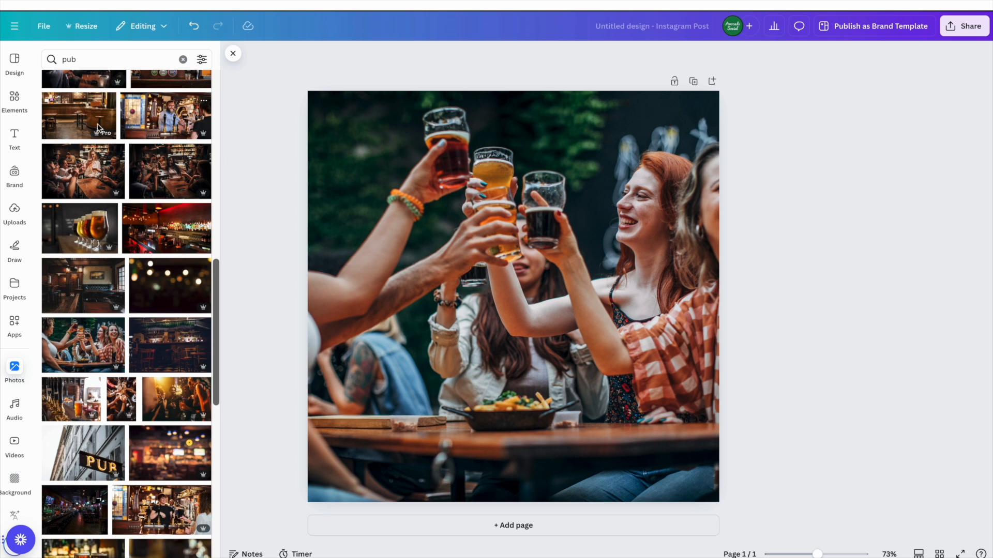
{"action": "left_click", "coordinate": [14, 173]}
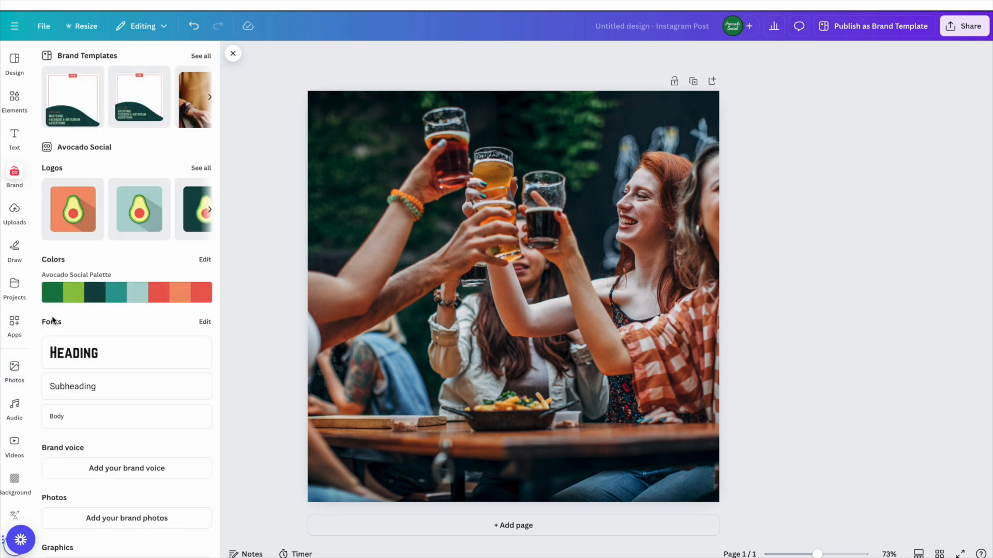
Step: Add a Norwester heading 'HAPPY HOUR THIS FRIDAY!' and enlarge it to font size 61.5
{"action": "left_click", "coordinate": [155, 352]}
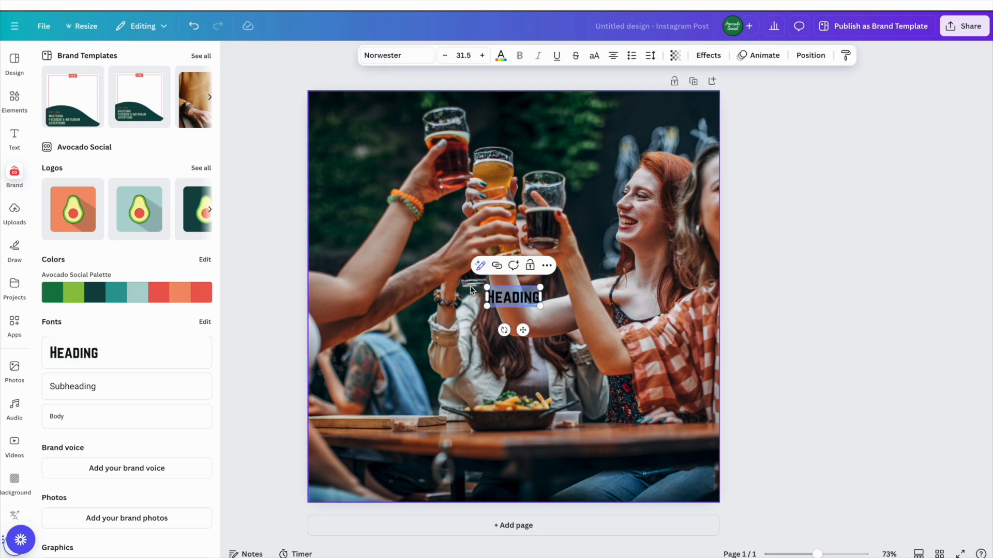
{"action": "type", "text": "H"}
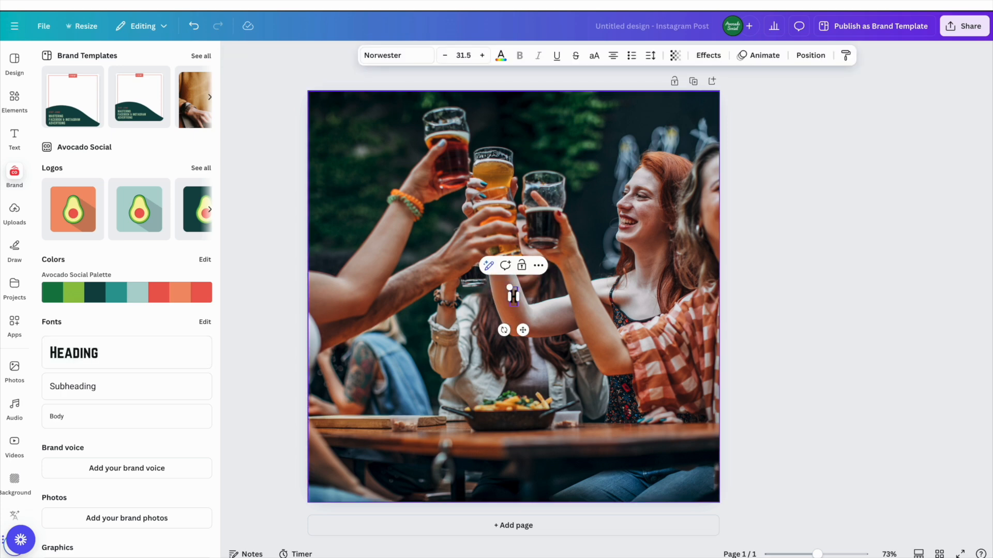
{"action": "type", "text": "APPY HOUR THIS FRIDAY!"}
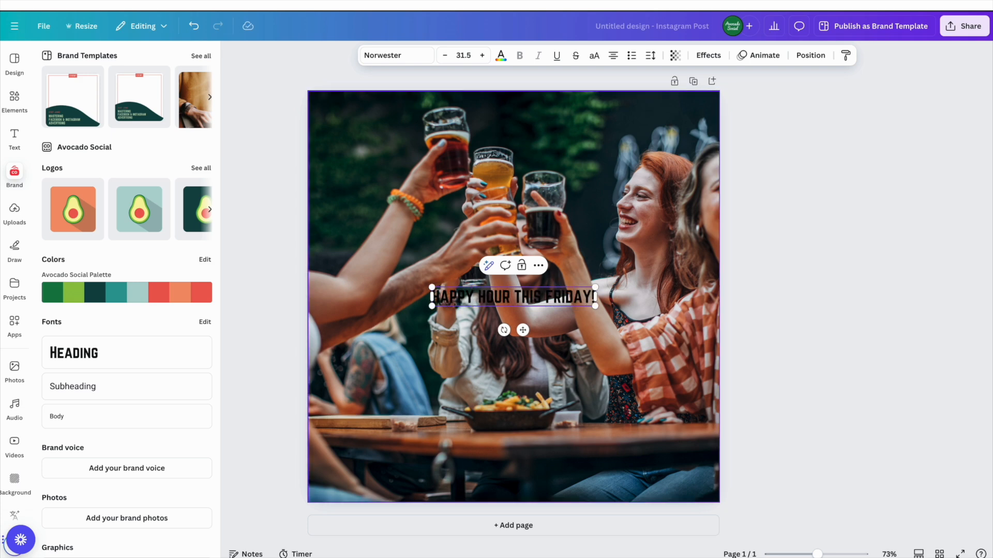
{"action": "key", "text": "ctrl+a"}
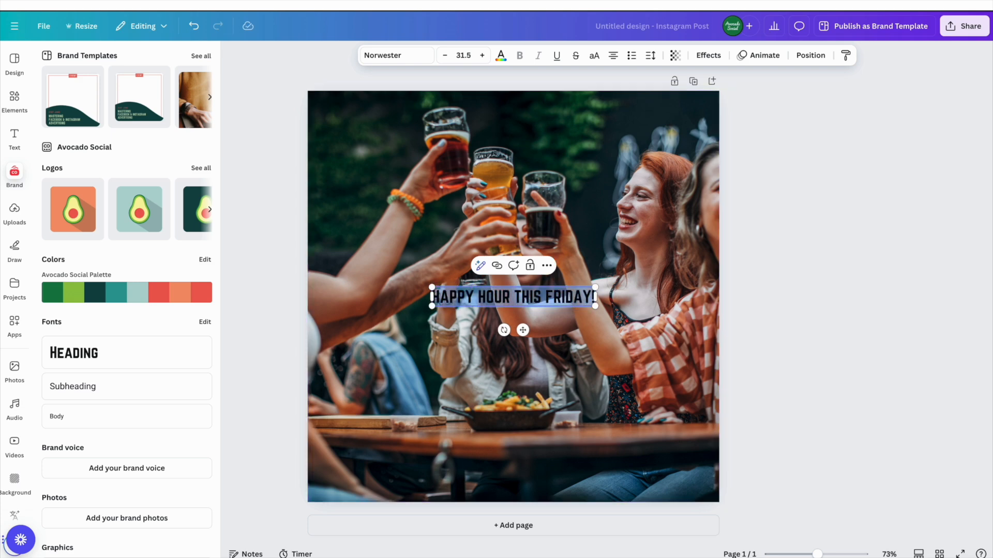
{"action": "left_click", "coordinate": [481, 55]}
{"action": "left_click", "coordinate": [480, 55]}
{"action": "left_click", "coordinate": [481, 55]}
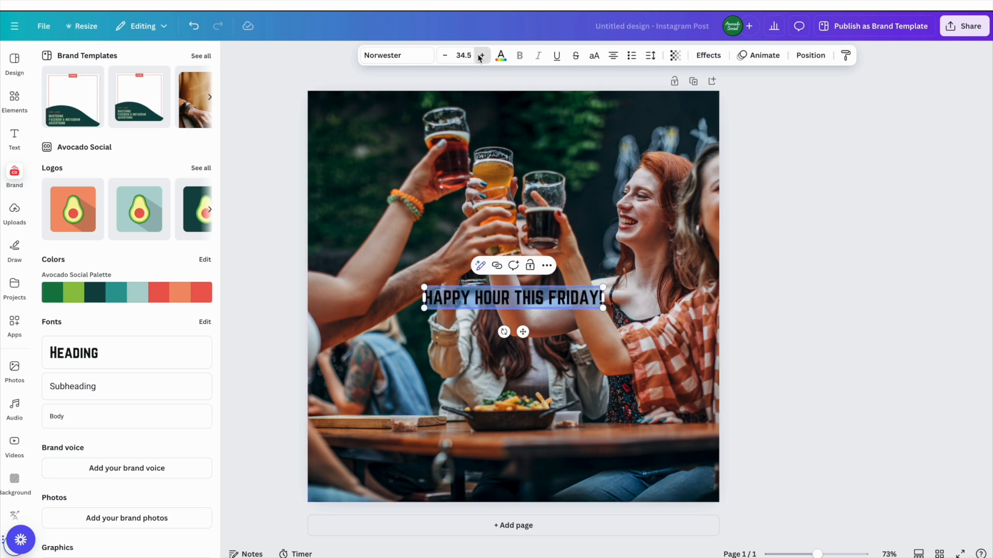
{"action": "left_click", "coordinate": [480, 55]}
{"action": "left_click", "coordinate": [481, 55]}
{"action": "left_click", "coordinate": [480, 55]}
{"action": "left_click", "coordinate": [480, 56]}
{"action": "left_click", "coordinate": [480, 56]}
{"action": "left_click", "coordinate": [481, 55]}
{"action": "left_click", "coordinate": [480, 56]}
{"action": "left_click", "coordinate": [480, 55]}
{"action": "left_click", "coordinate": [481, 55]}
{"action": "left_click", "coordinate": [480, 56]}
{"action": "left_click", "coordinate": [480, 55]}
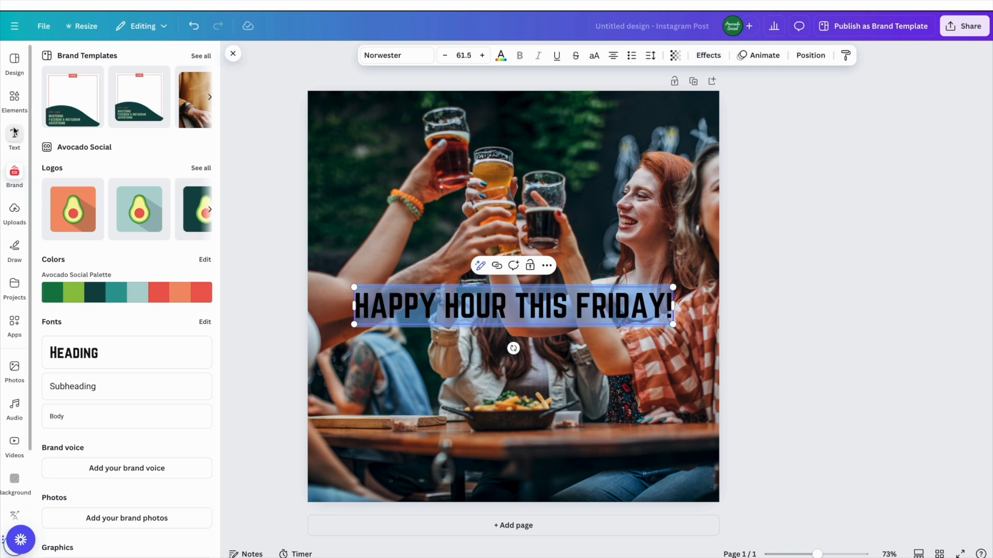
Step: Add a square shape and resize it into a band spanning behind the headline
{"action": "left_click", "coordinate": [15, 99]}
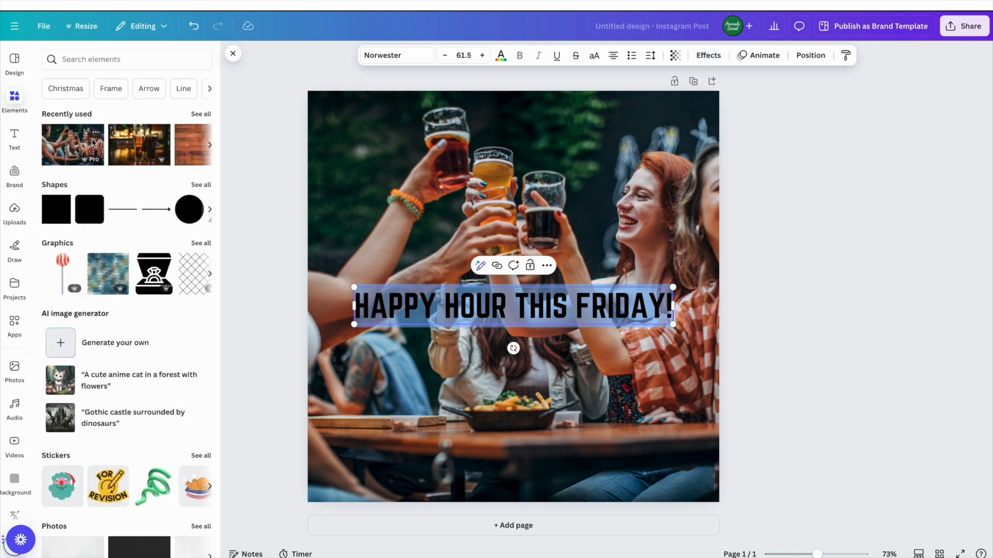
{"action": "left_click_drag", "start_coordinate": [57, 209], "coordinate": [371, 281]}
{"action": "left_click_drag", "start_coordinate": [471, 325], "coordinate": [681, 328]}
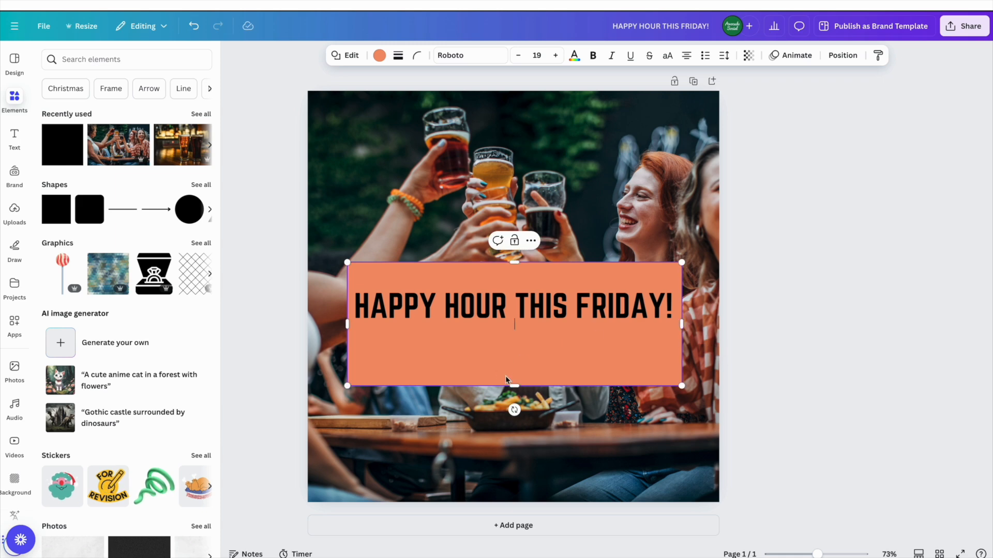
{"action": "left_click_drag", "start_coordinate": [515, 386], "coordinate": [515, 333]}
{"action": "left_click_drag", "start_coordinate": [513, 262], "coordinate": [513, 284]}
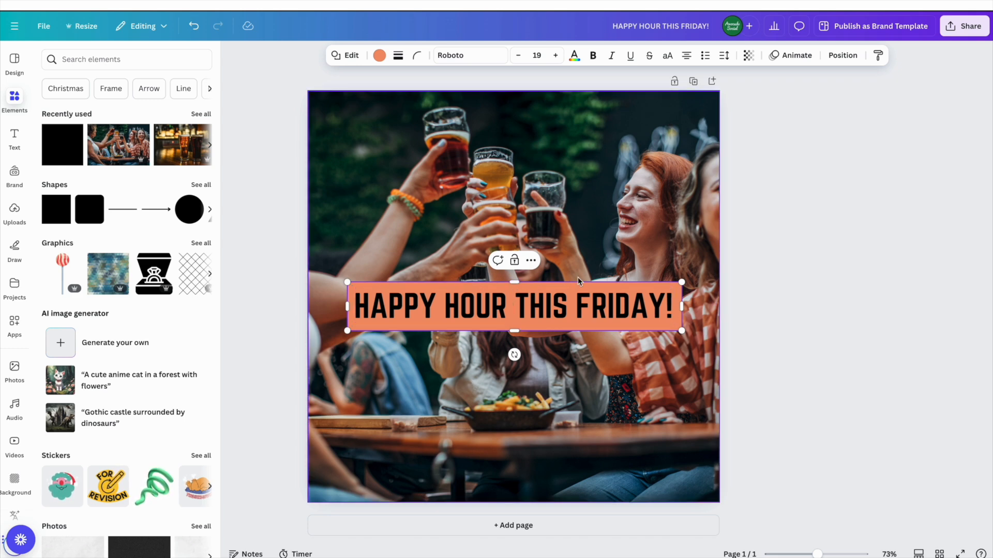
Step: Lower the orange box's transparency to 59 so the photo shows through
{"action": "left_click", "coordinate": [651, 291]}
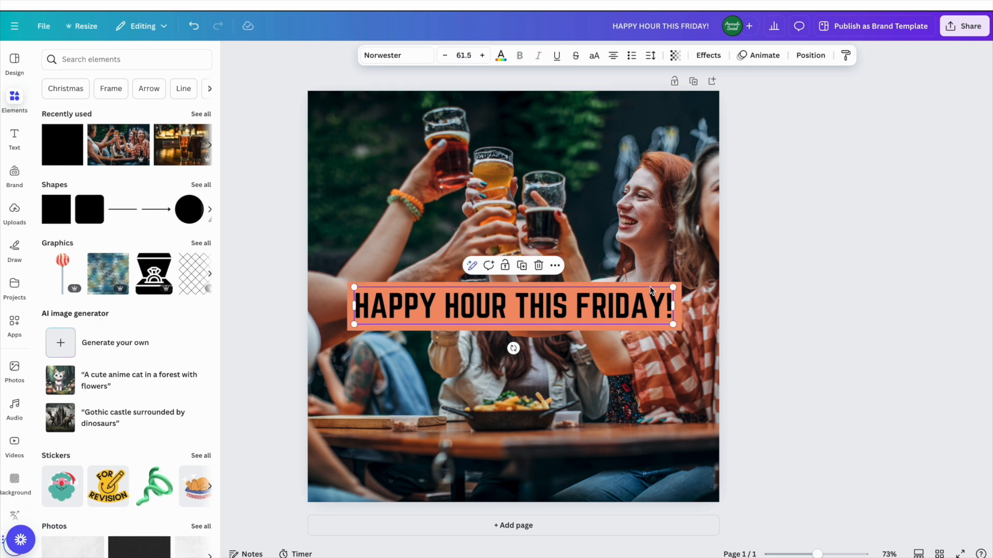
{"action": "left_click", "coordinate": [678, 288]}
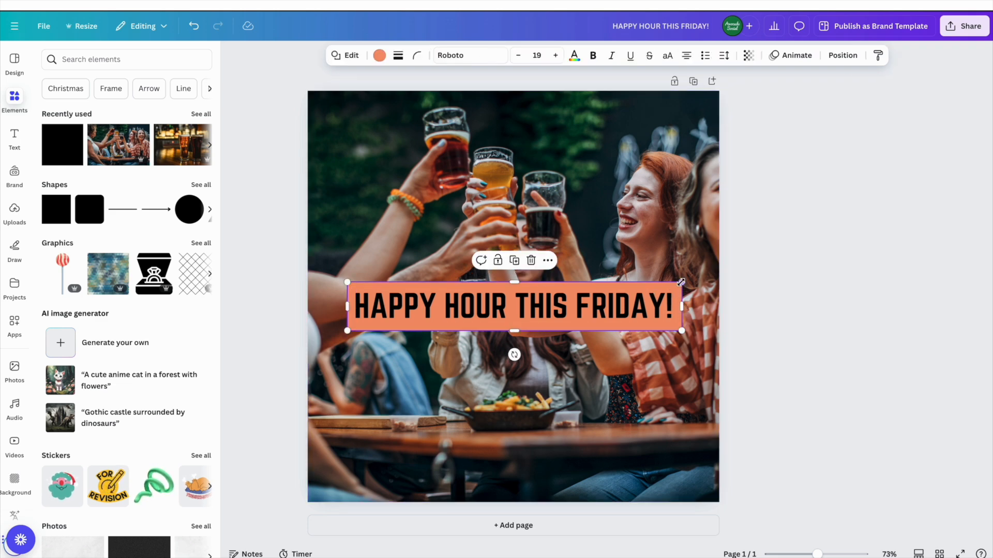
{"action": "left_click", "coordinate": [749, 56]}
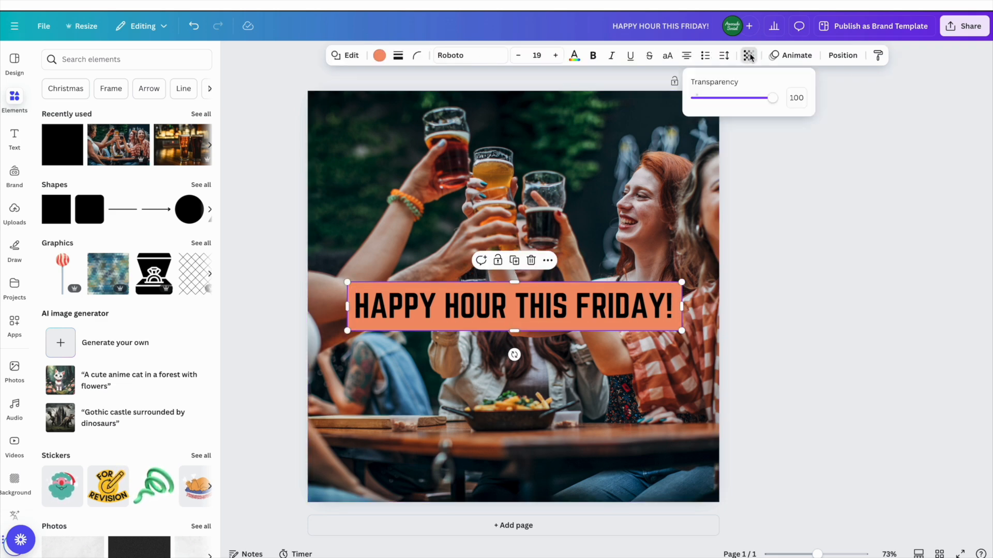
{"action": "left_click_drag", "start_coordinate": [775, 98], "coordinate": [739, 103]}
{"action": "left_click", "coordinate": [656, 404]}
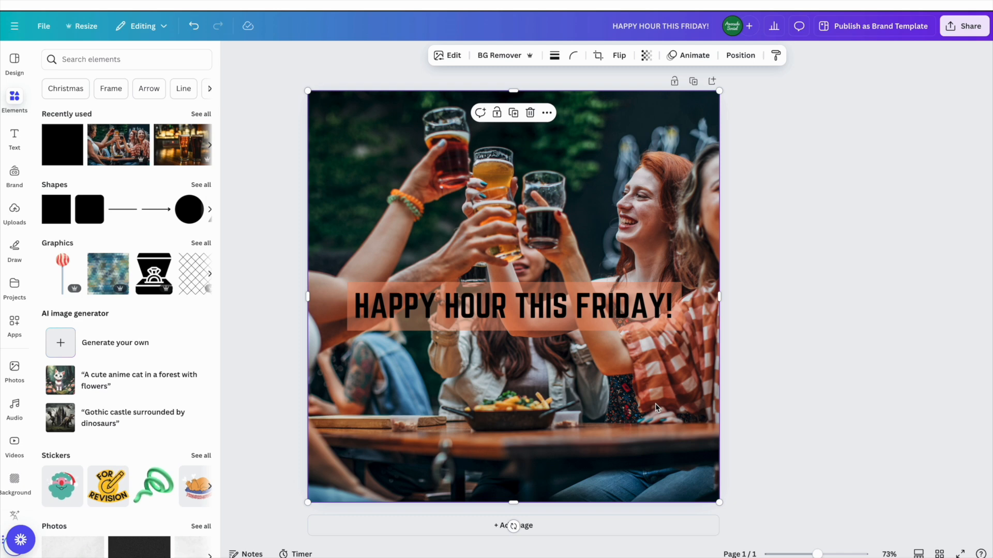
Step: Change the headline text colour to white
{"action": "double_click", "coordinate": [406, 304]}
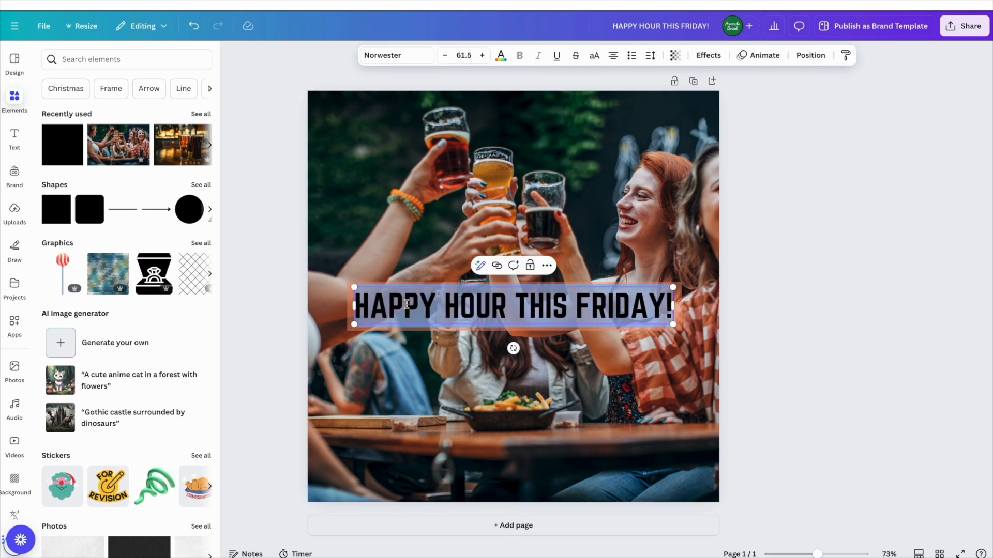
{"action": "left_click", "coordinate": [500, 55]}
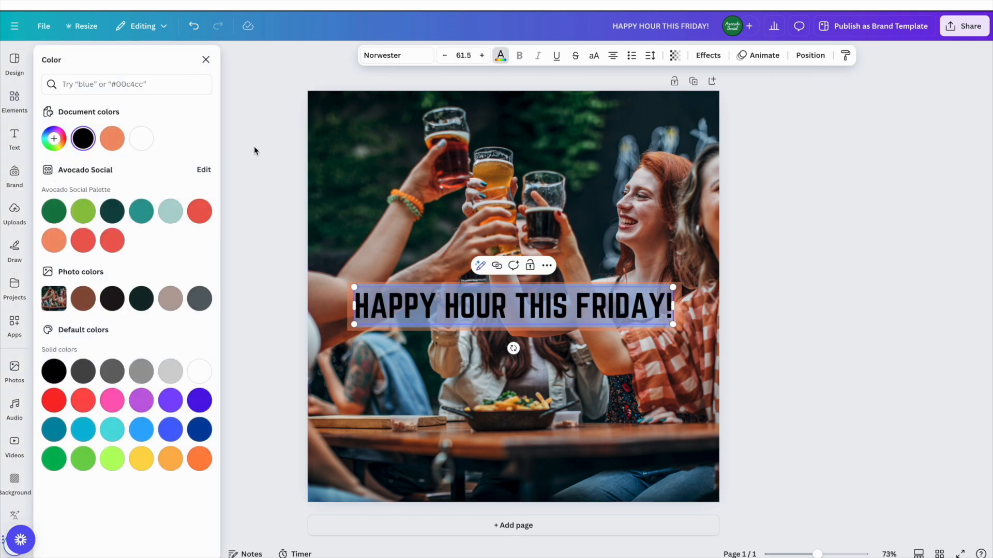
{"action": "left_click", "coordinate": [141, 139]}
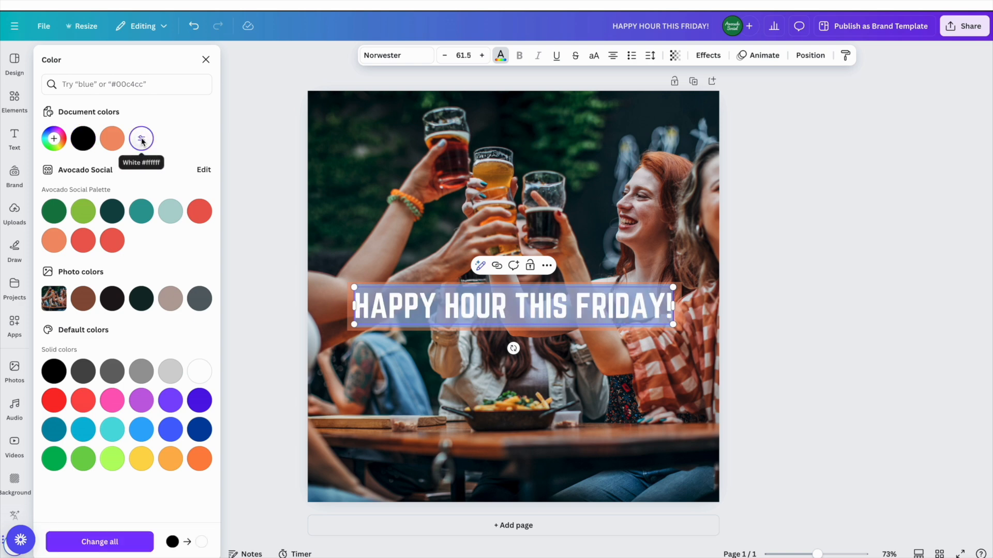
{"action": "left_click", "coordinate": [384, 421]}
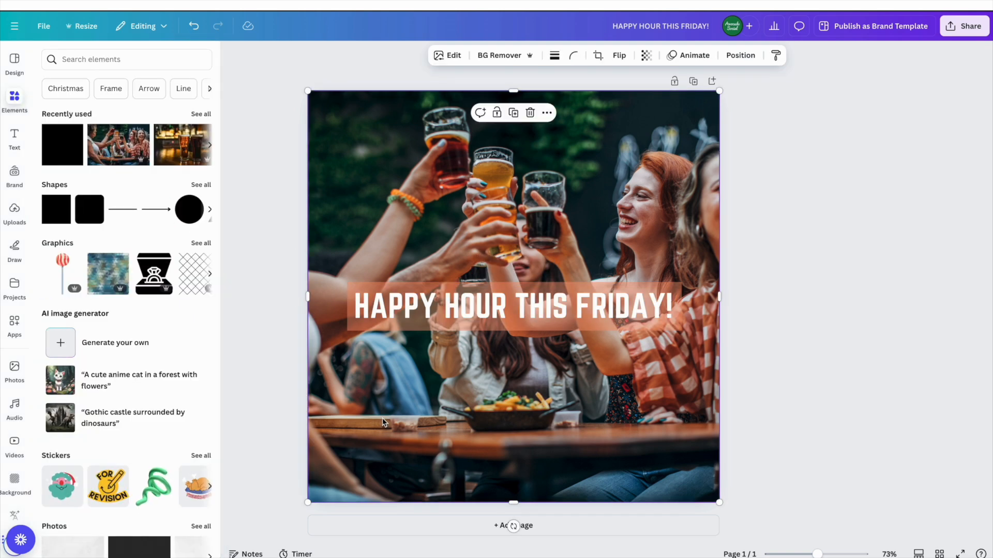
Step: Set the orange box's transparency back to 100 so it is fully opaque
{"action": "left_click", "coordinate": [389, 305]}
{"action": "left_click", "coordinate": [365, 331]}
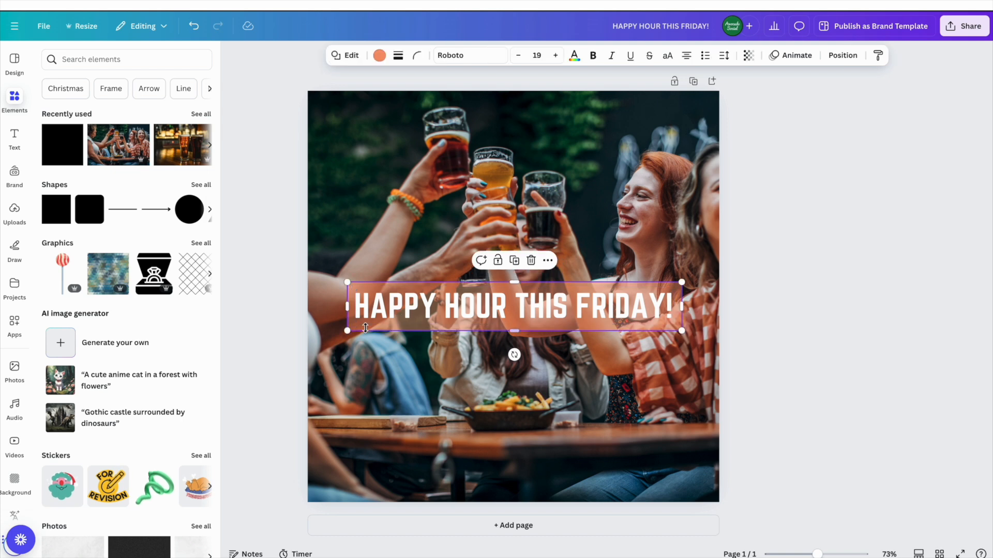
{"action": "left_click", "coordinate": [748, 56]}
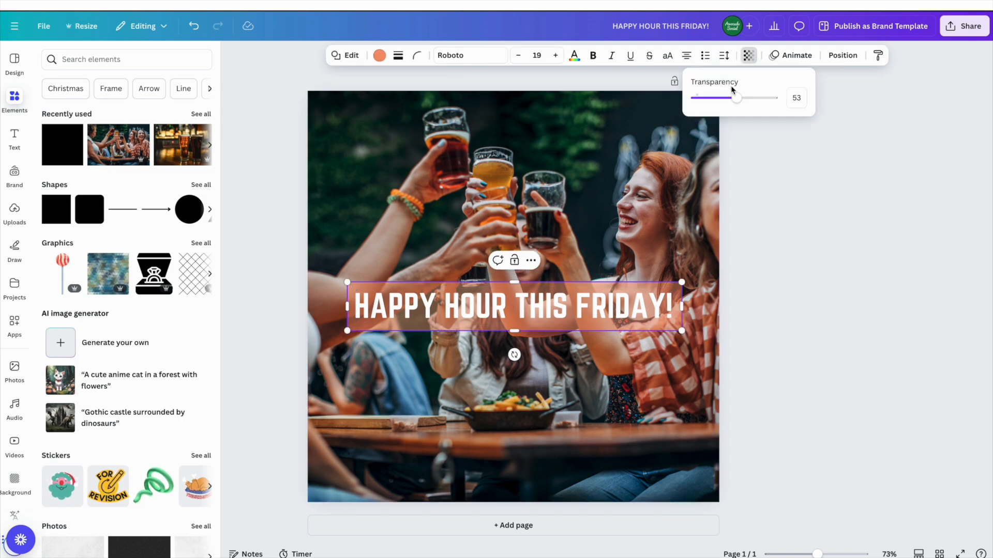
{"action": "left_click_drag", "start_coordinate": [735, 97], "coordinate": [775, 99]}
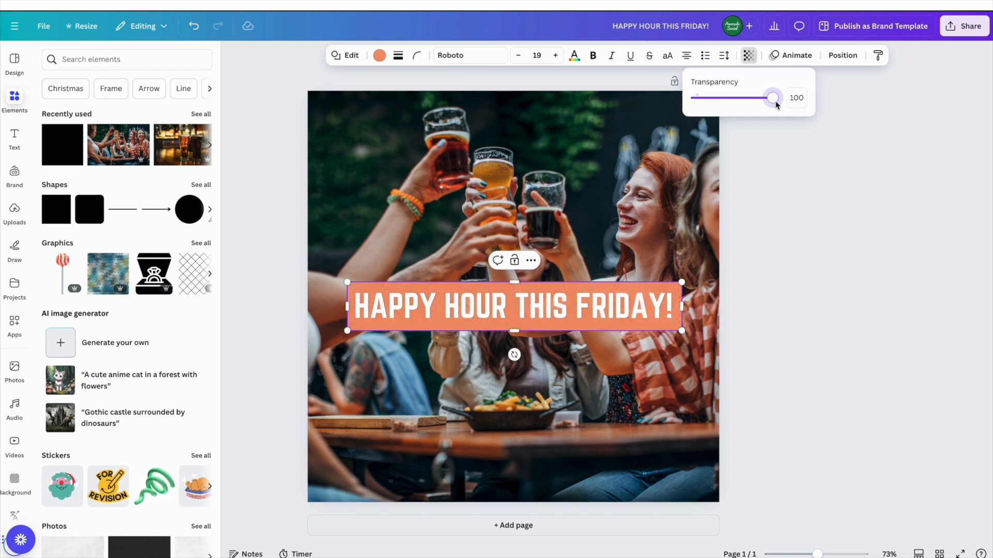
{"action": "left_click", "coordinate": [615, 434]}
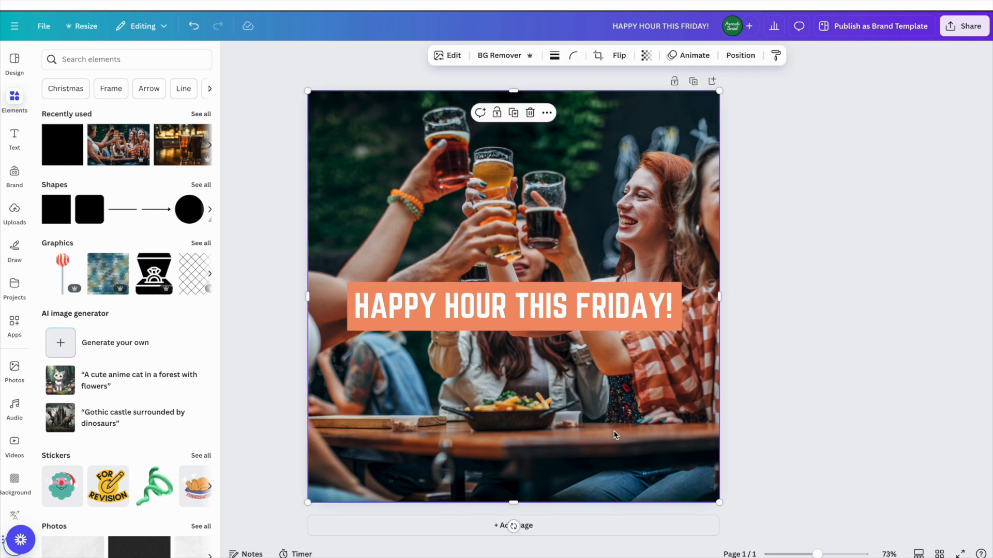
Step: Open the Canva design's share options, then turn on the ad's live preview and reach creative setup
{"action": "left_click", "coordinate": [966, 26]}
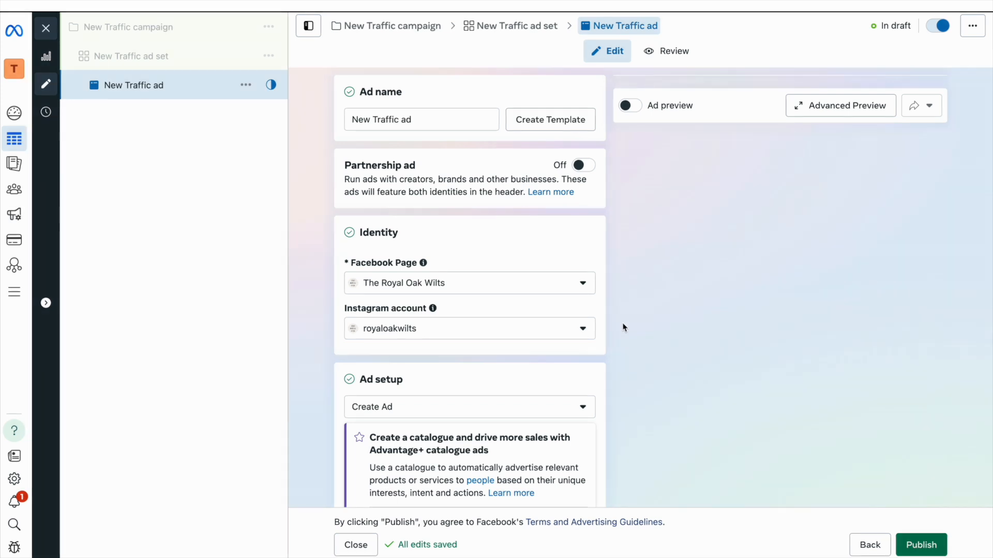
{"action": "left_click", "coordinate": [632, 106]}
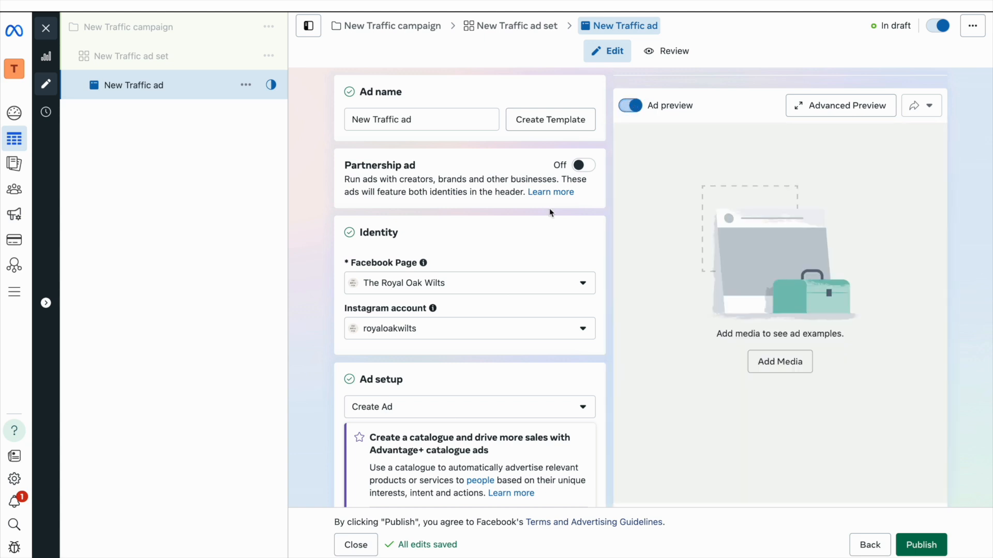
{"action": "scroll", "coordinate": [549, 209], "scroll_direction": "down", "scroll_amount": 3}
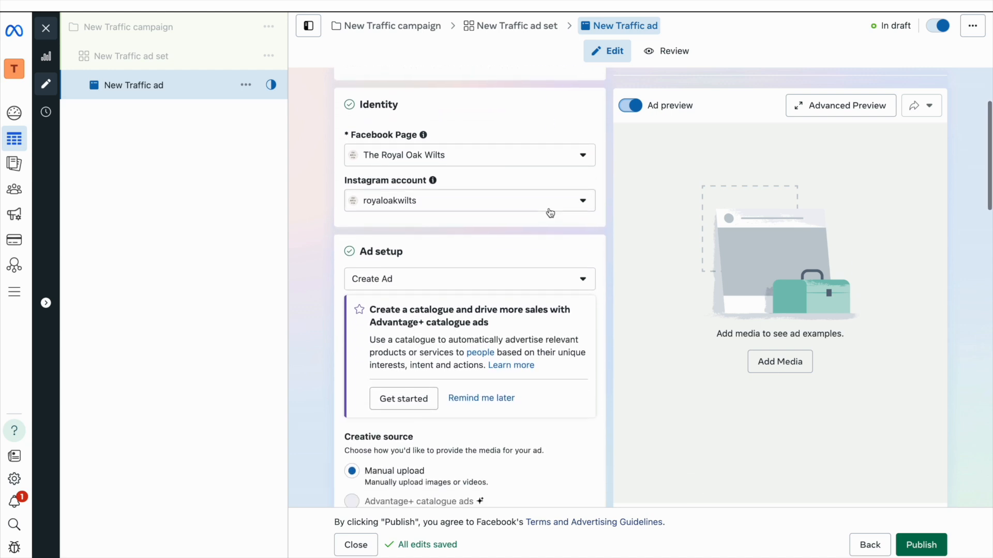
{"action": "scroll", "coordinate": [550, 213], "scroll_direction": "down", "scroll_amount": 3}
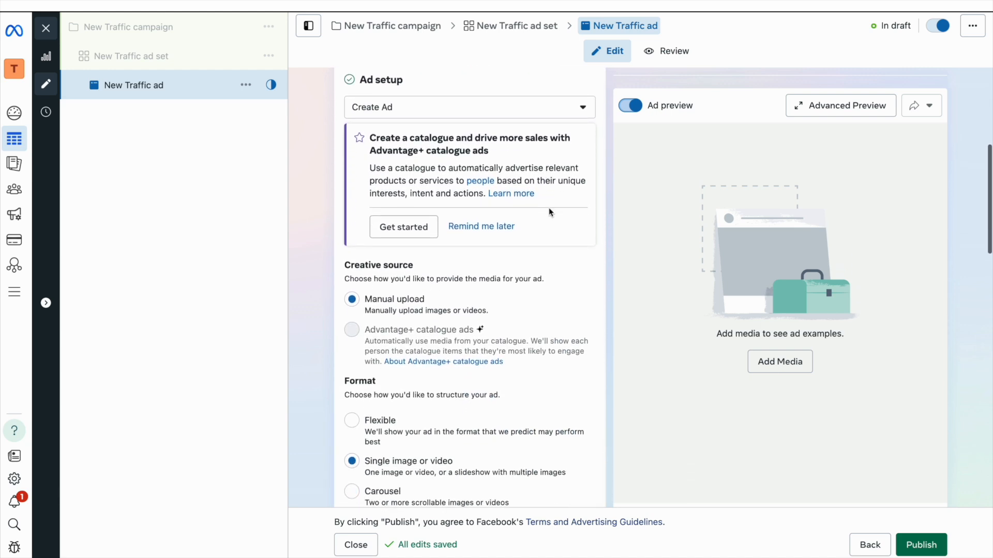
{"action": "scroll", "coordinate": [440, 290], "scroll_direction": "down", "scroll_amount": 4}
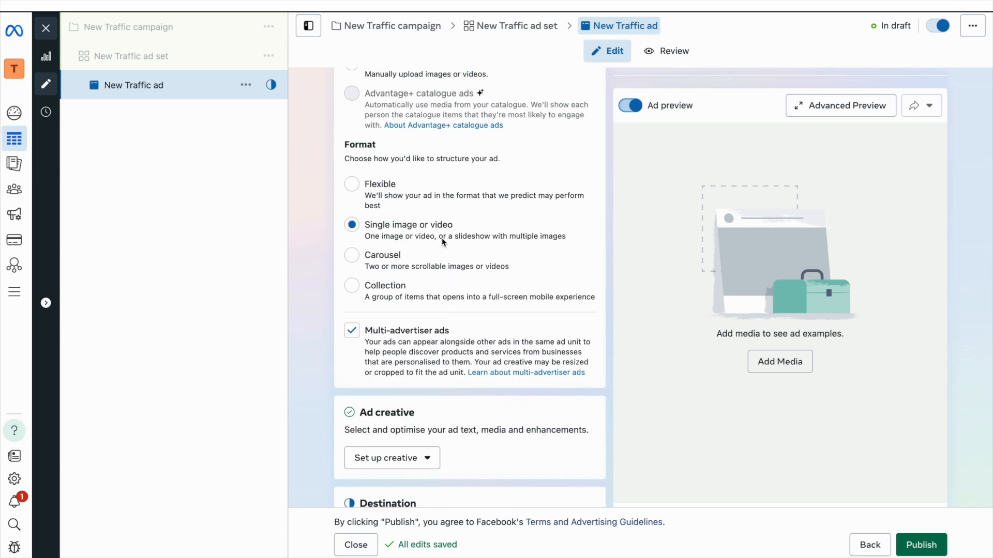
{"action": "scroll", "coordinate": [454, 303], "scroll_direction": "down", "scroll_amount": 3}
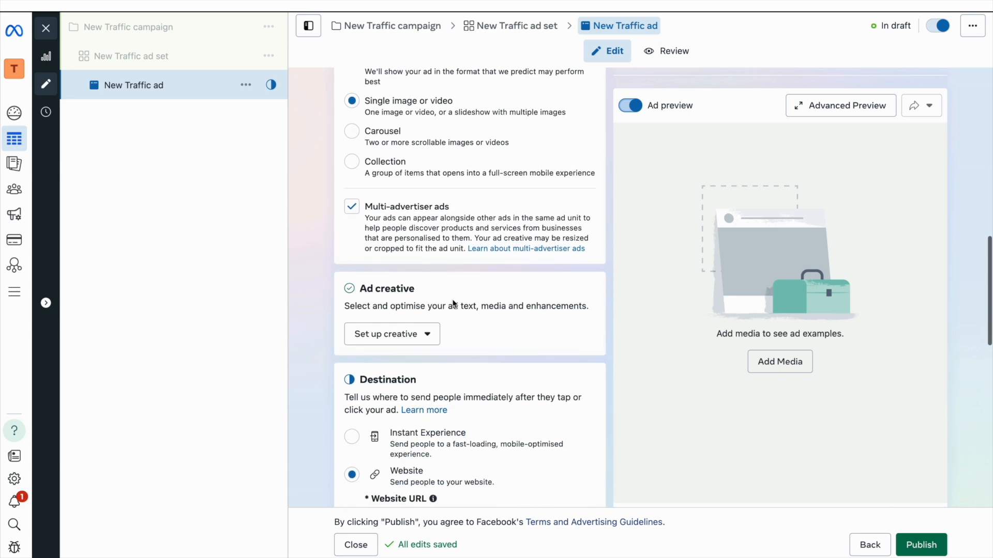
{"action": "left_click", "coordinate": [422, 325]}
{"action": "left_click", "coordinate": [405, 349]}
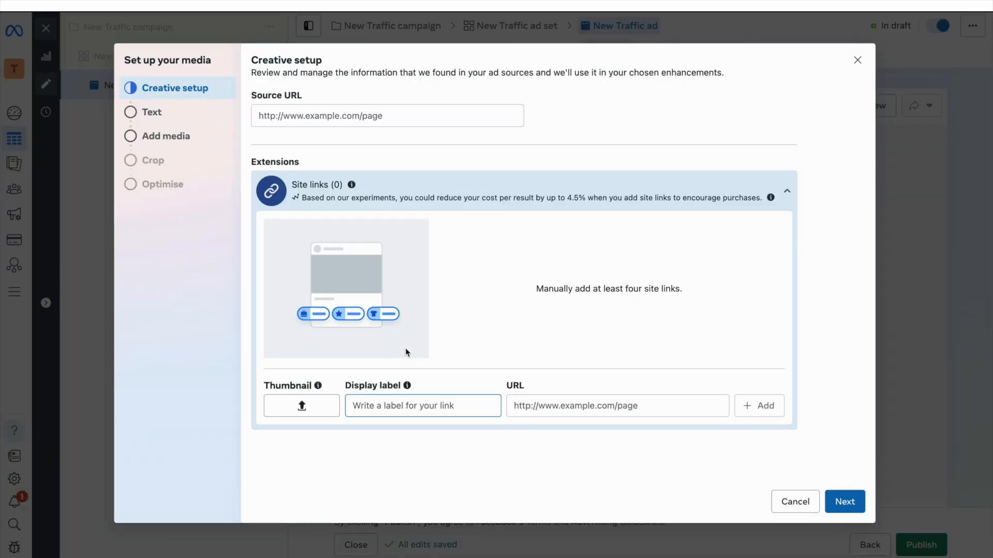
{"action": "left_click", "coordinate": [419, 117]}
{"action": "type", "text": "www."}
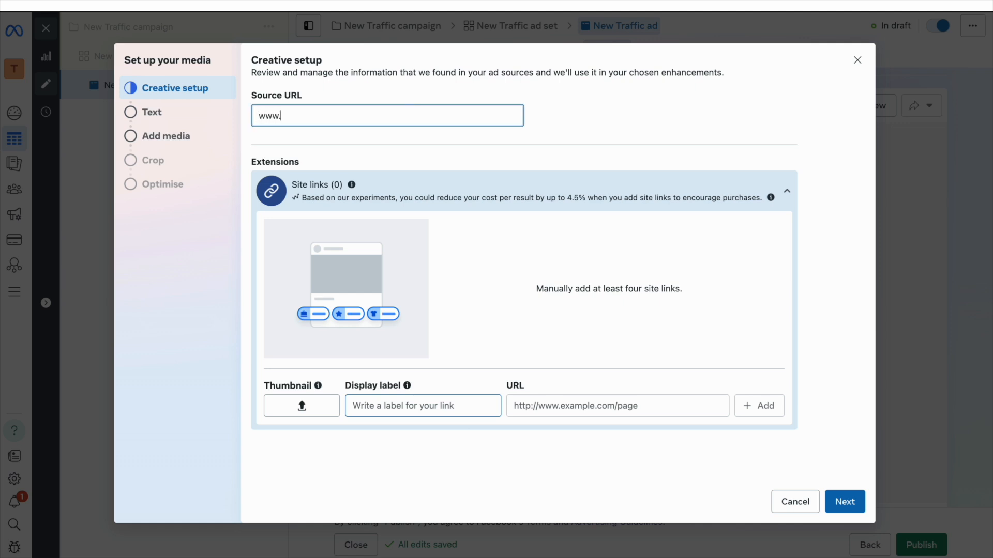
{"action": "type", "text": "heroyal"}
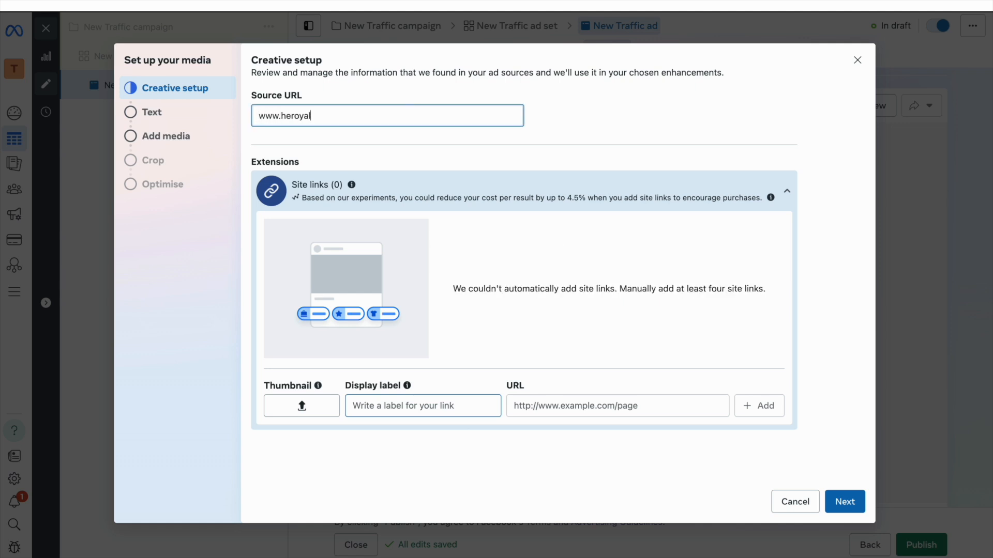
{"action": "key", "text": "BackSpace"}
{"action": "key", "text": "BackSpace"}
{"action": "key", "text": "BackSpace"}
{"action": "key", "text": "BackSpace"}
{"action": "key", "text": "BackSpace"}
{"action": "type", "text": "theroy"}
{"action": "type", "text": "aloakwilt"}
{"action": "type", "text": "s.co.yj"}
{"action": "key", "text": "BackSpace"}
{"action": "type", "text": "uk"}
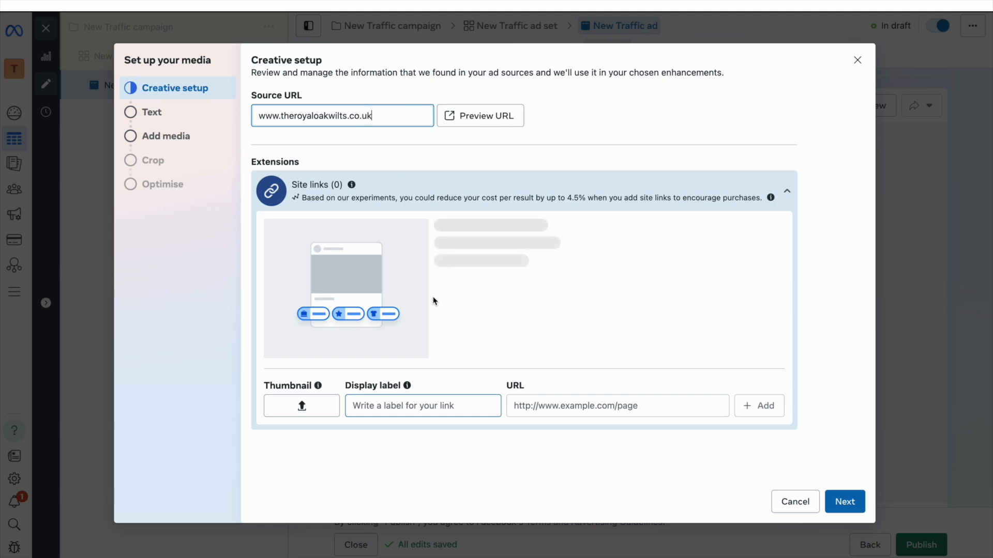
Step: Enter the primary text 'Join us this Friday for Happy Hour at The Royal Oak.'
{"action": "left_click", "coordinate": [848, 502]}
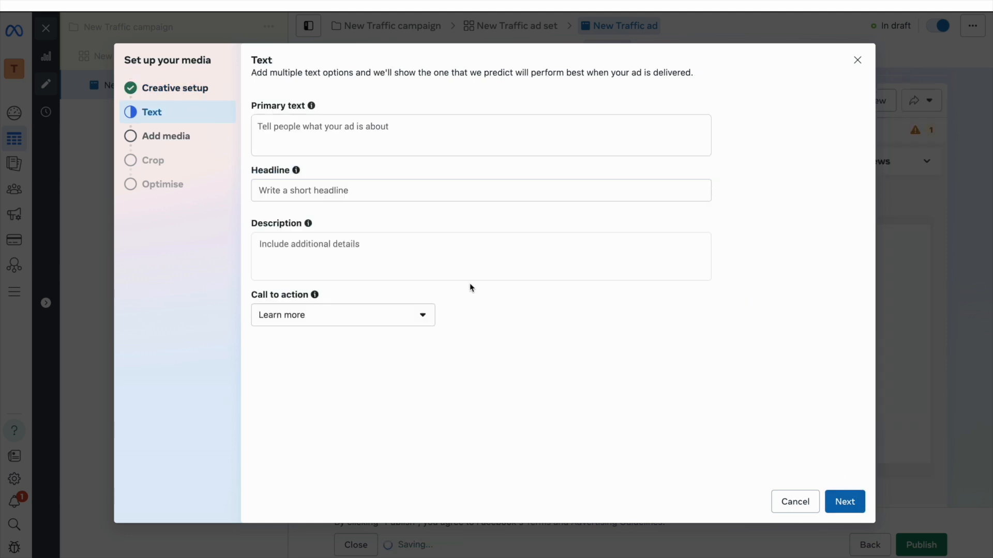
{"action": "left_click", "coordinate": [351, 140]}
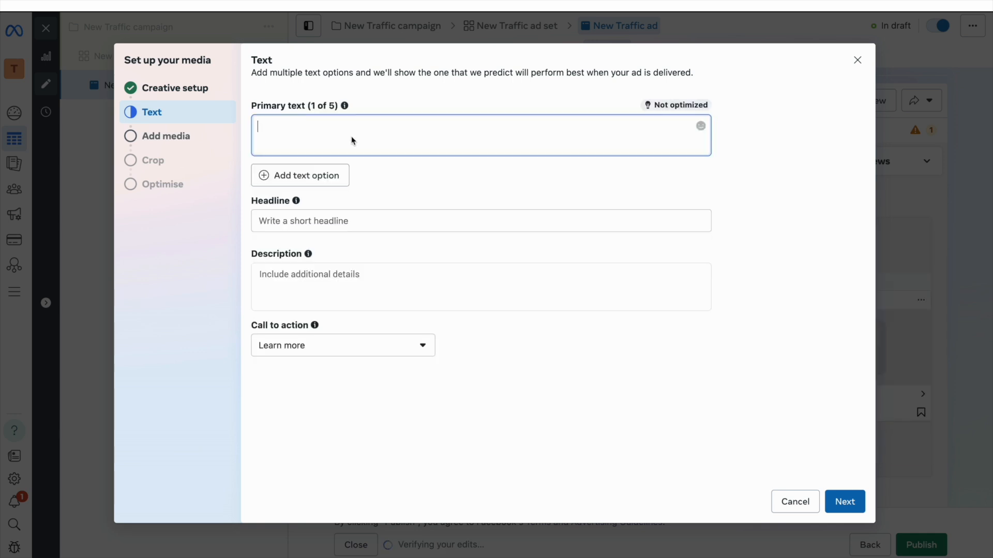
{"action": "type", "text": "Join us this Friday "}
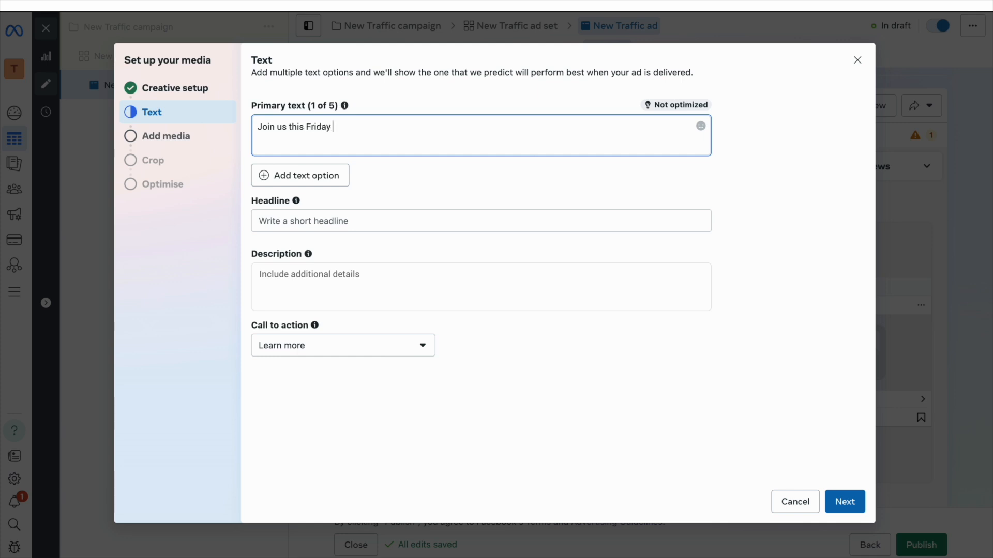
{"action": "type", "text": "for Happy Hour at The Royal Oak"}
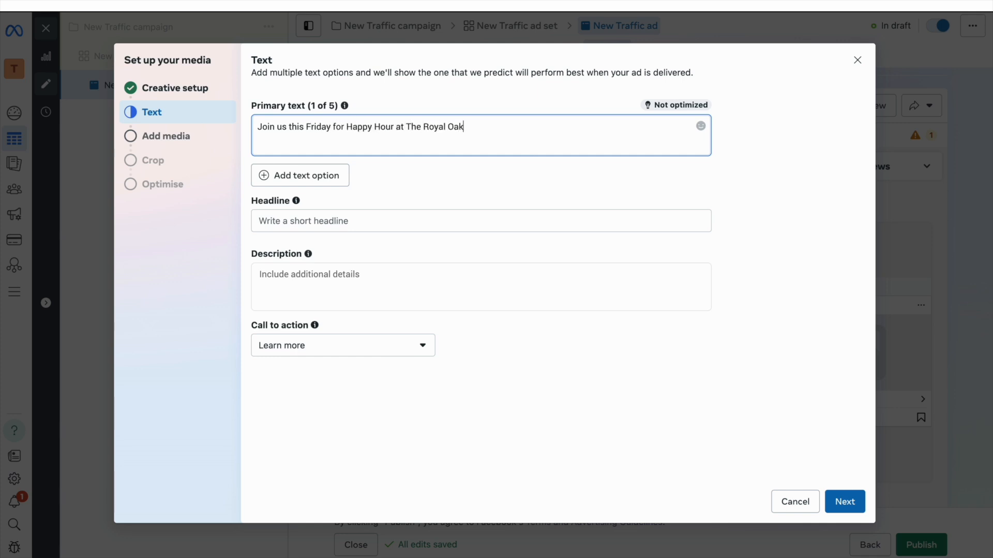
{"action": "type", "text": "."}
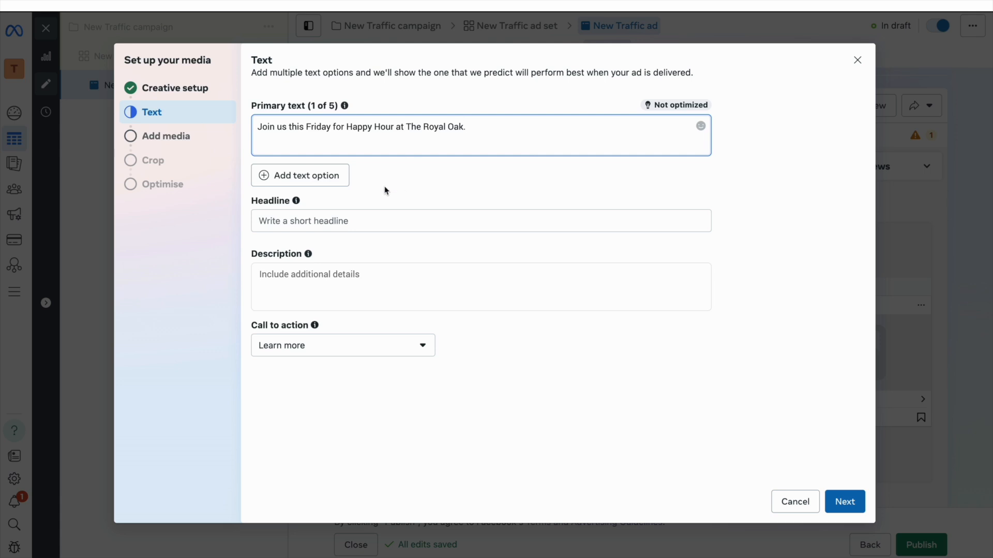
Step: Add the headline 'Happy Hour this Friday', keeping Learn more as the call to action
{"action": "left_click", "coordinate": [341, 221]}
{"action": "type", "text": "Happy H"}
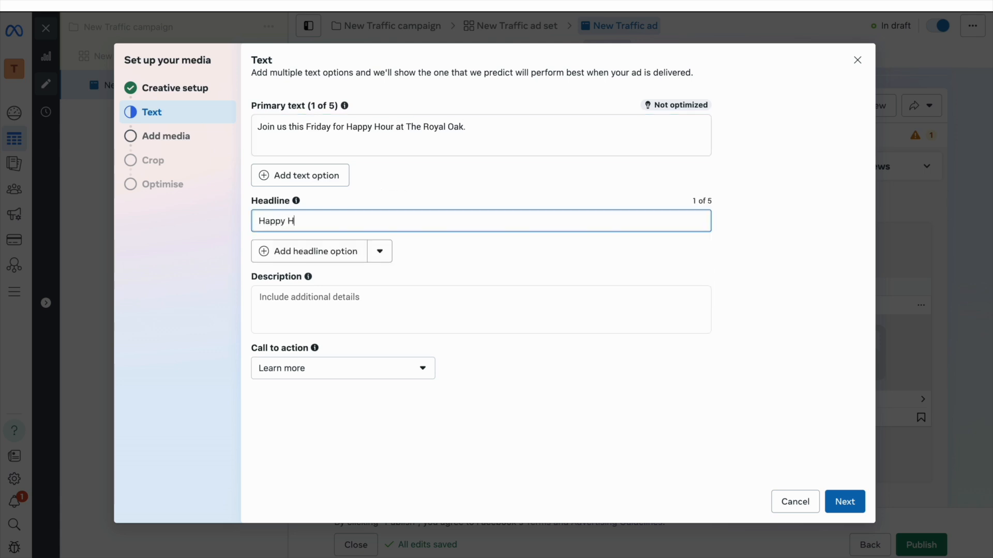
{"action": "type", "text": "our this Friday"}
{"action": "left_click", "coordinate": [318, 368]}
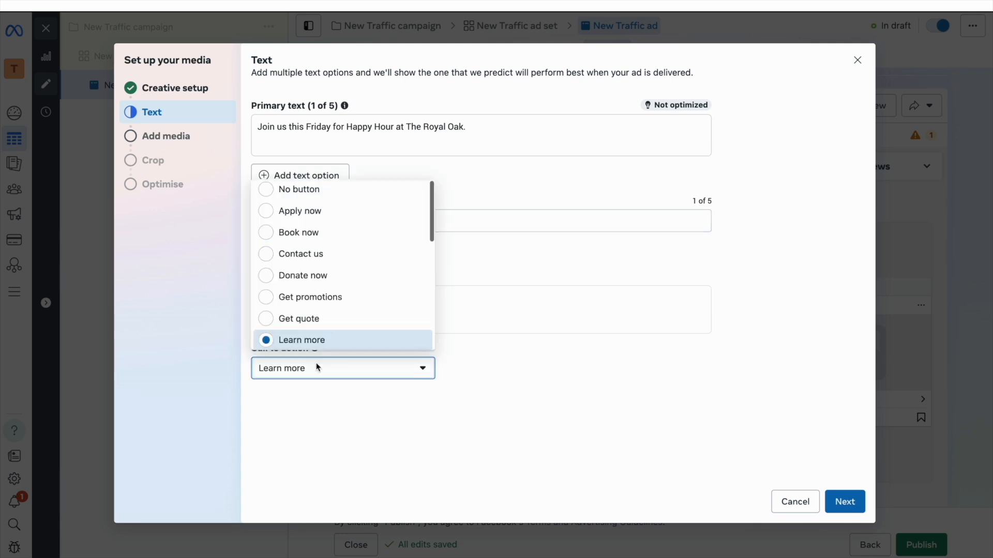
{"action": "left_click", "coordinate": [318, 368]}
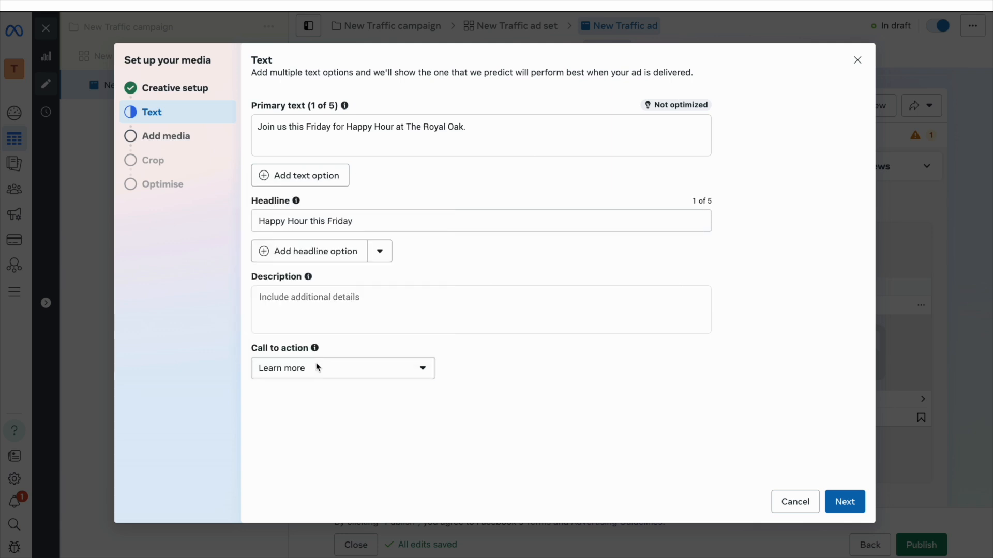
{"action": "left_click", "coordinate": [845, 501]}
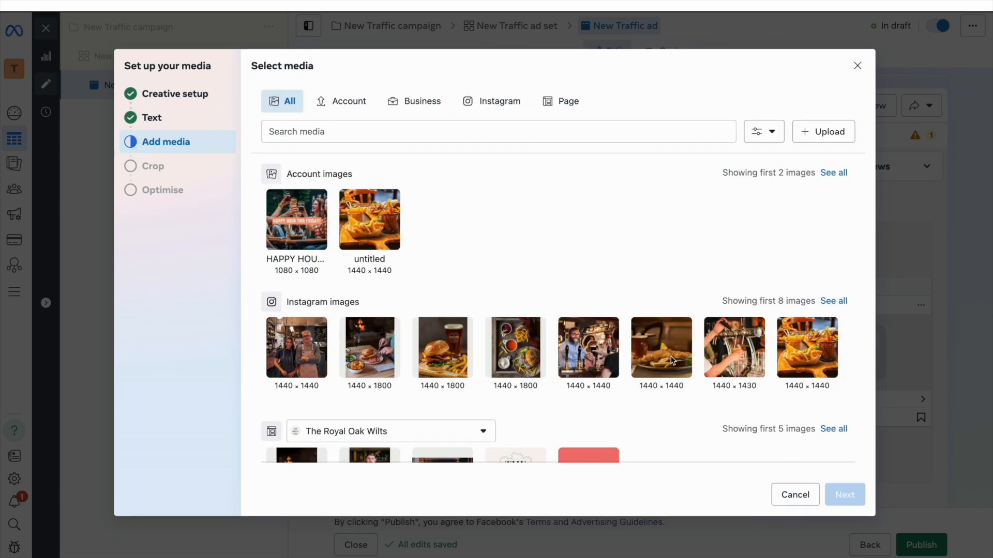
Step: Choose the Happy Hour This Friday image and move its horizontal crop up over the glasses and banner
{"action": "left_click", "coordinate": [312, 234]}
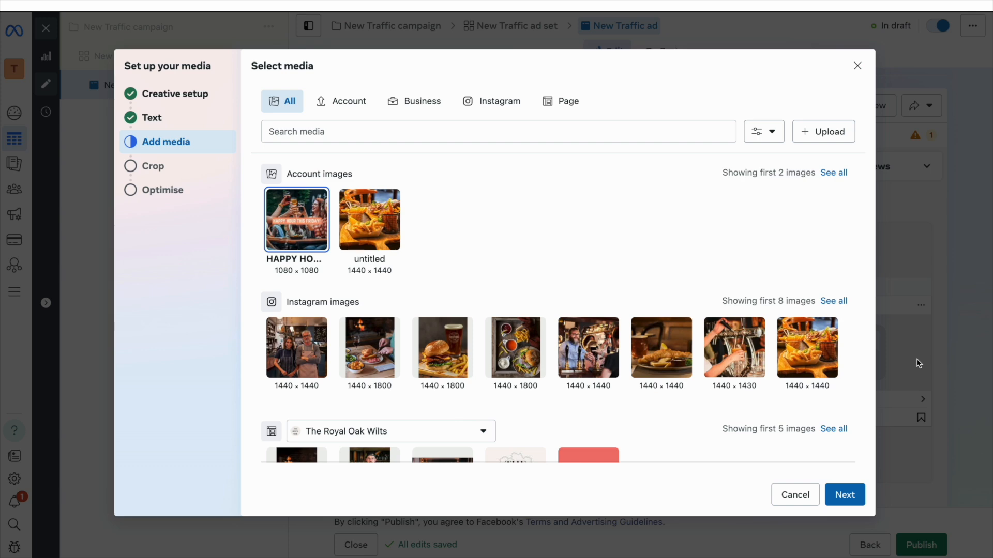
{"action": "left_click", "coordinate": [843, 496]}
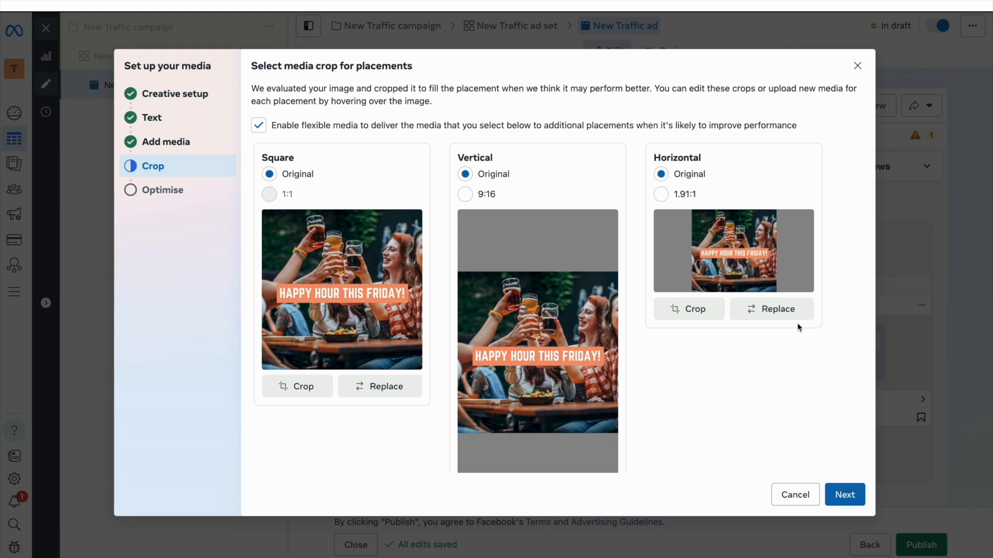
{"action": "left_click", "coordinate": [707, 316]}
{"action": "left_click_drag", "start_coordinate": [633, 251], "coordinate": [631, 217]}
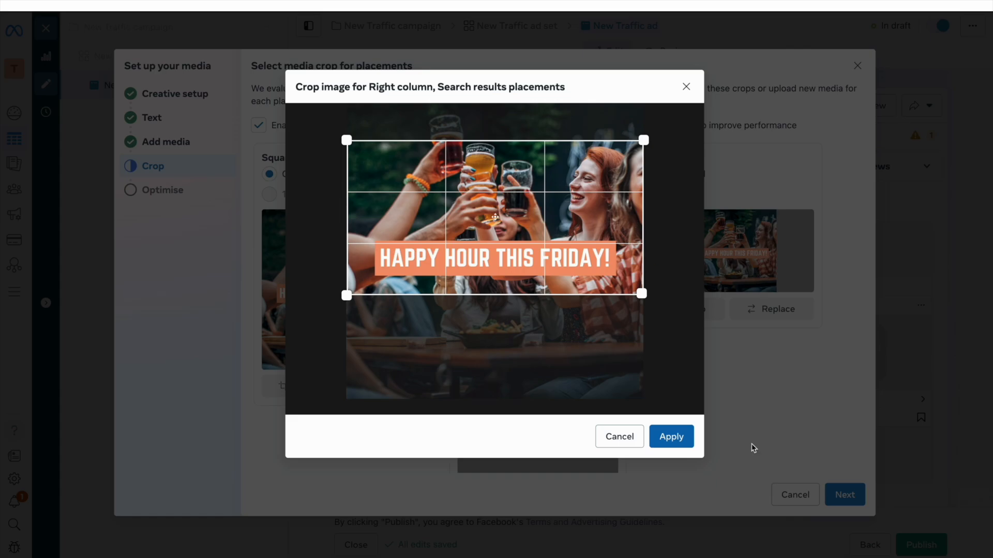
{"action": "left_click", "coordinate": [670, 437]}
Step: Set the vertical placement to a 9:16 crop
{"action": "left_click", "coordinate": [489, 192]}
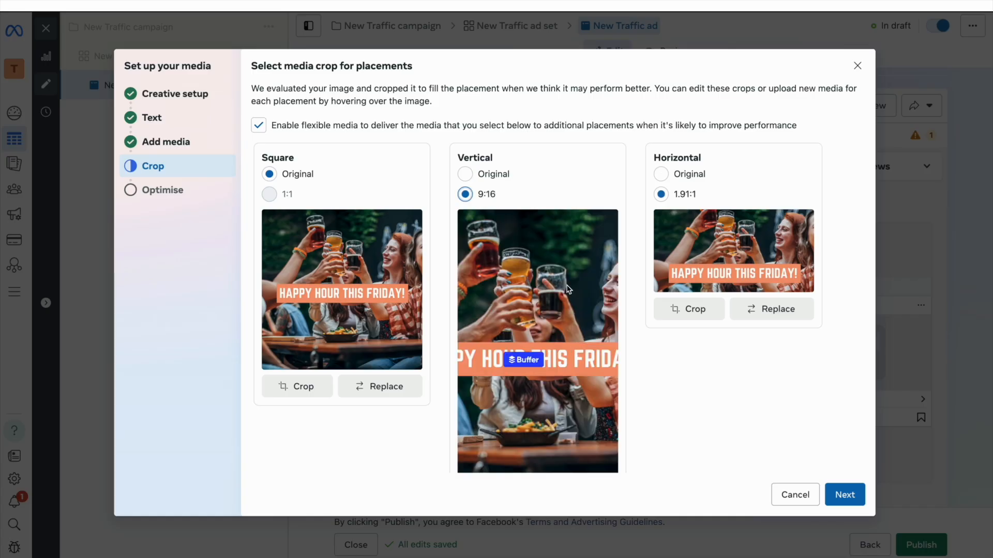
{"action": "scroll", "coordinate": [569, 290], "scroll_direction": "down", "scroll_amount": 1}
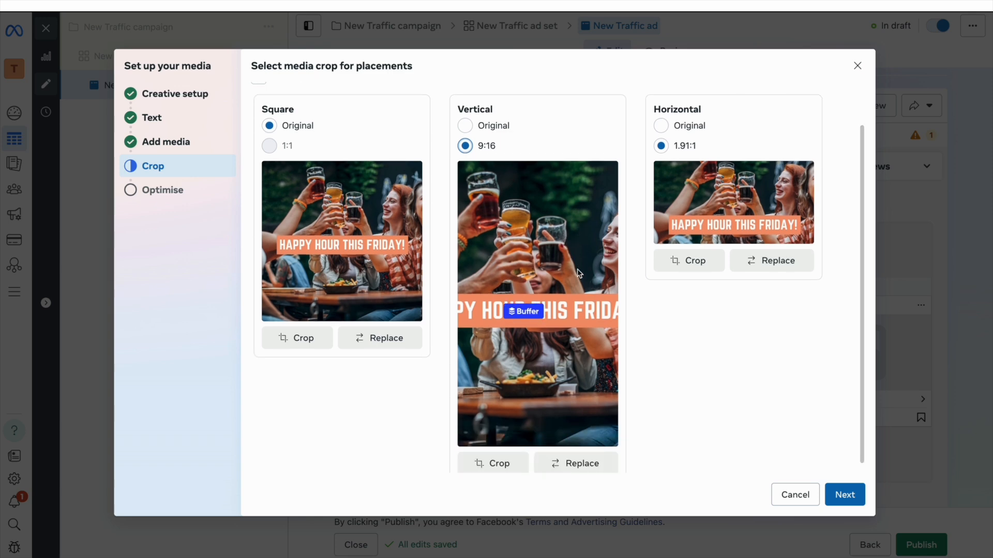
{"action": "left_click", "coordinate": [570, 461]}
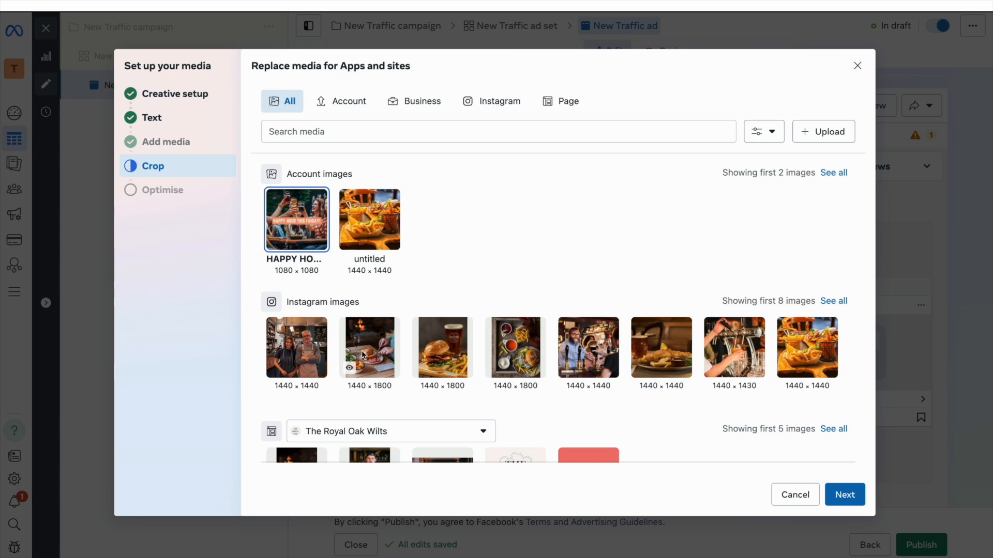
Step: Swap the vertical placement's image for the bartender-with-cocktail photo and confirm its 9:16 crop
{"action": "scroll", "coordinate": [364, 355], "scroll_direction": "down", "scroll_amount": 2}
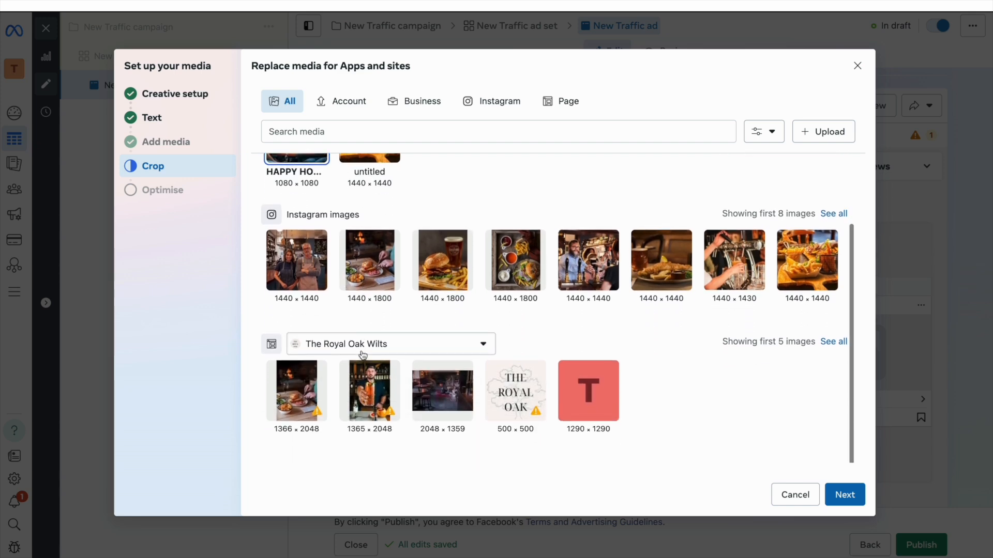
{"action": "left_click", "coordinate": [372, 404]}
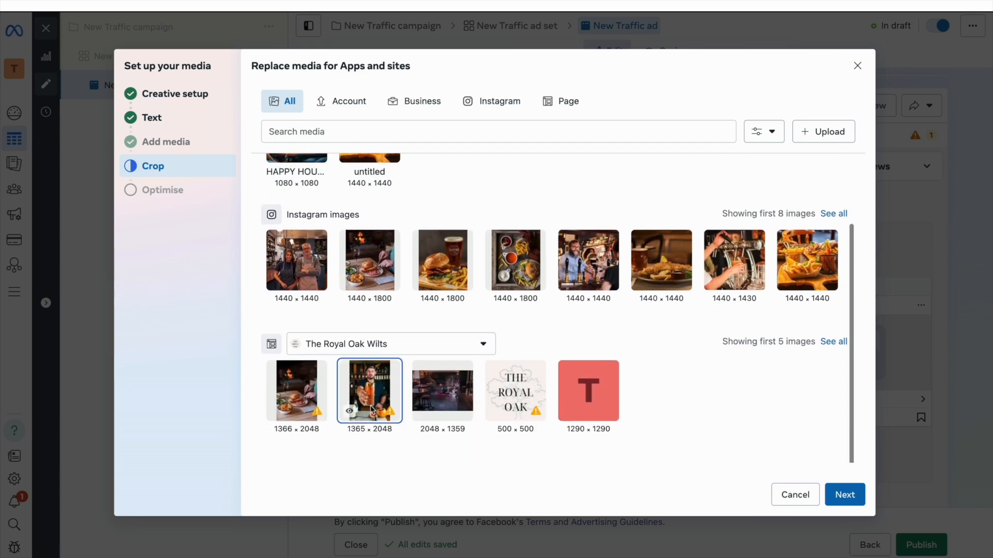
{"action": "left_click", "coordinate": [855, 492]}
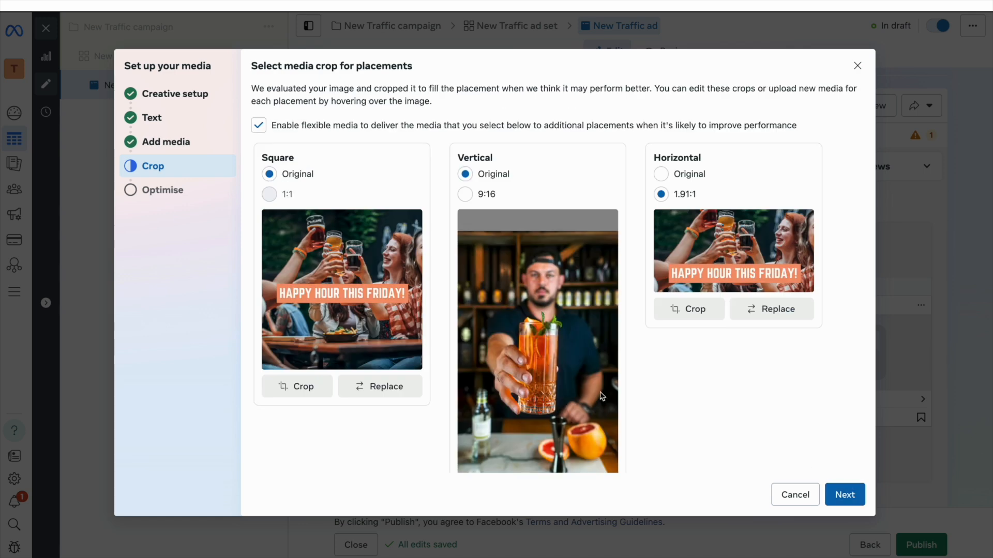
{"action": "scroll", "coordinate": [570, 373], "scroll_direction": "down", "scroll_amount": 3}
{"action": "scroll", "coordinate": [570, 373], "scroll_direction": "up", "scroll_amount": 3}
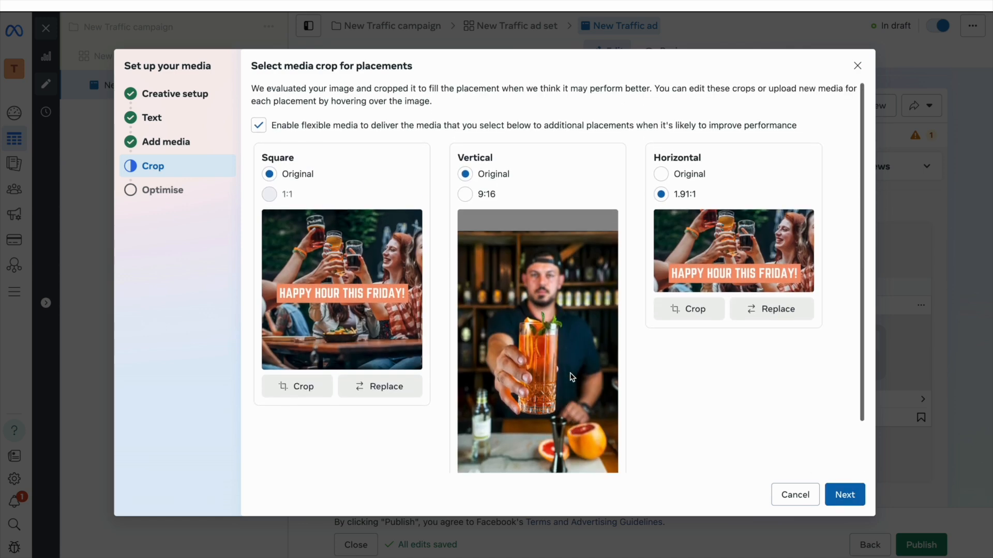
{"action": "scroll", "coordinate": [570, 376], "scroll_direction": "down", "scroll_amount": 2}
{"action": "left_click", "coordinate": [498, 458]}
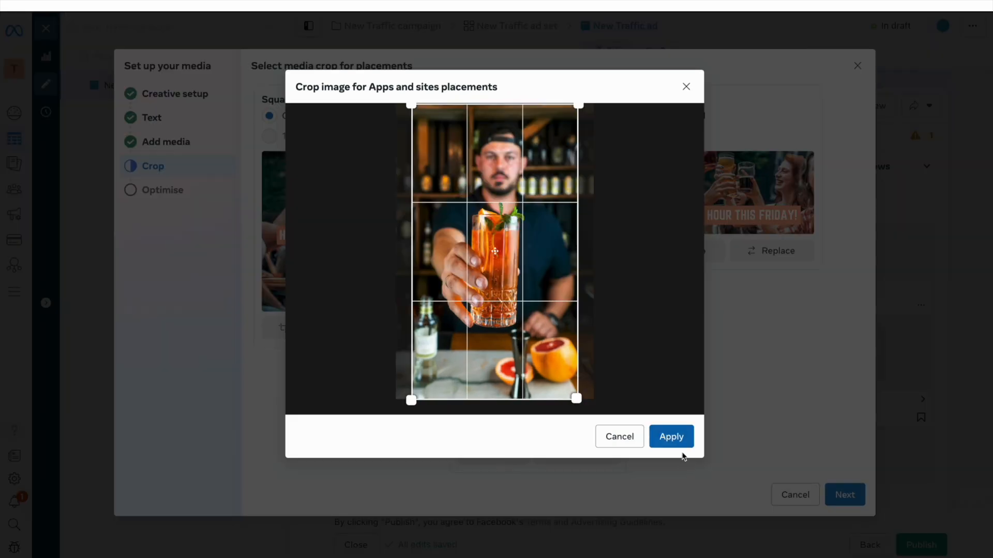
{"action": "left_click", "coordinate": [672, 438]}
{"action": "scroll", "coordinate": [679, 445], "scroll_direction": "up", "scroll_amount": 2}
{"action": "scroll", "coordinate": [679, 445], "scroll_direction": "down", "scroll_amount": 2}
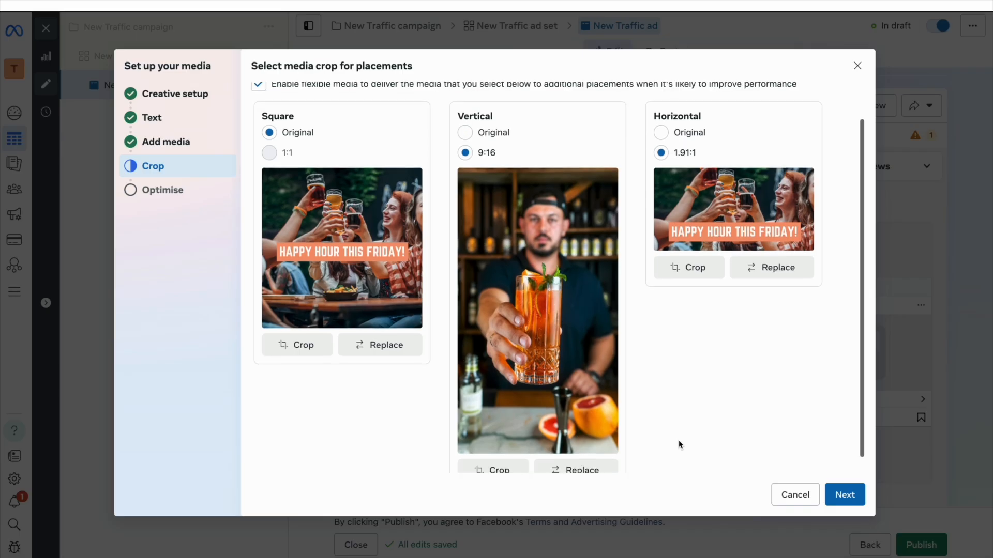
{"action": "left_click", "coordinate": [845, 497]}
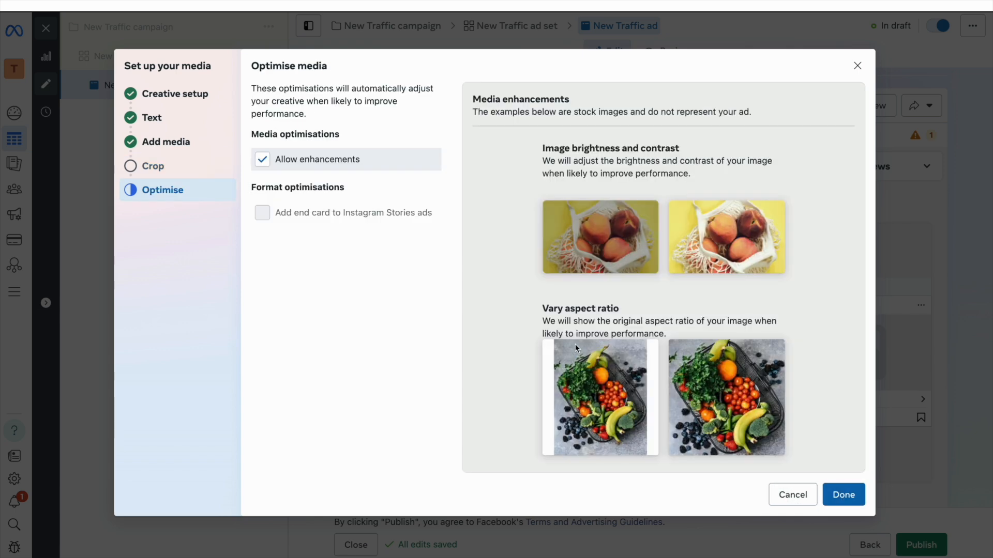
Step: Finish the media setup and review the 15 placements, with Apps and sites showing 2 customised
{"action": "left_click", "coordinate": [847, 499]}
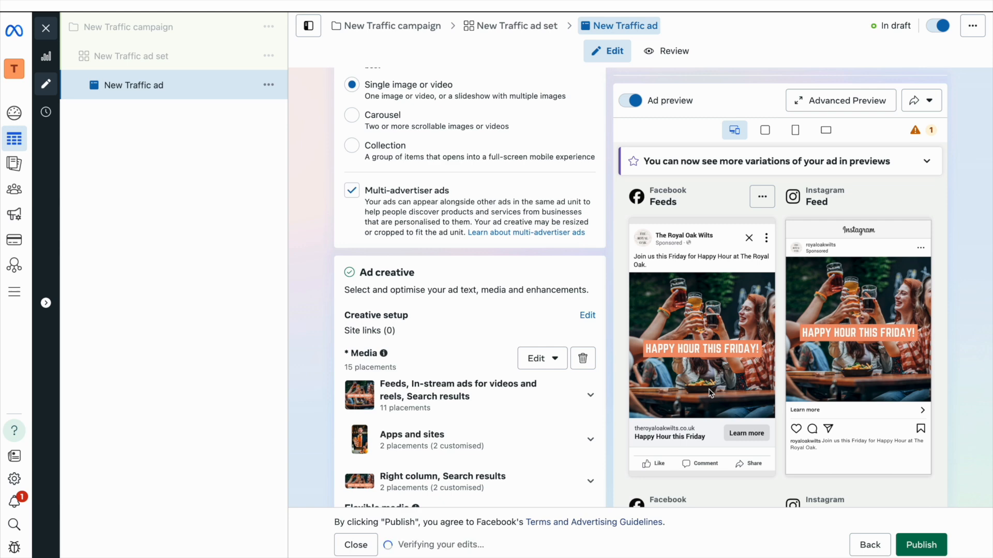
{"action": "scroll", "coordinate": [827, 244], "scroll_direction": "down", "scroll_amount": 1}
{"action": "scroll", "coordinate": [828, 245], "scroll_direction": "down", "scroll_amount": 1}
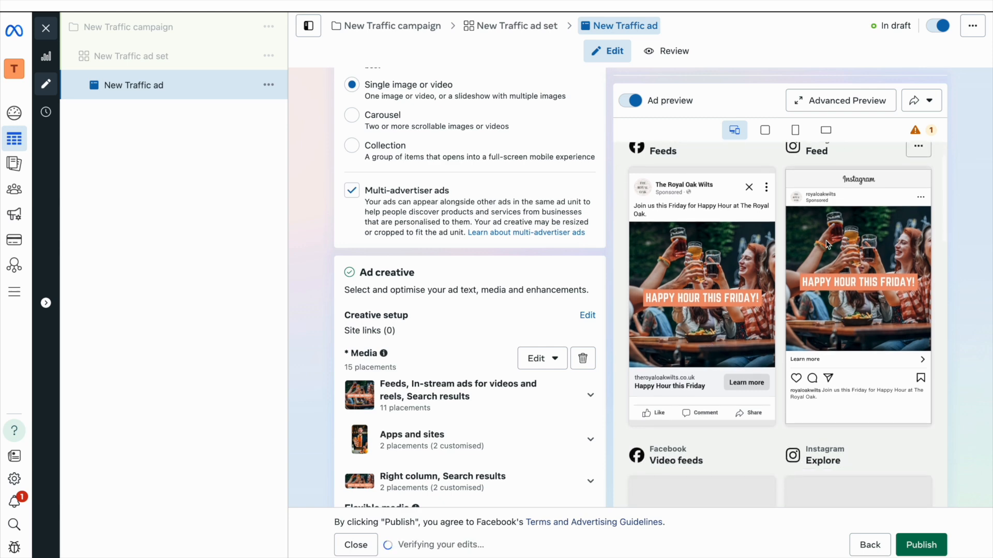